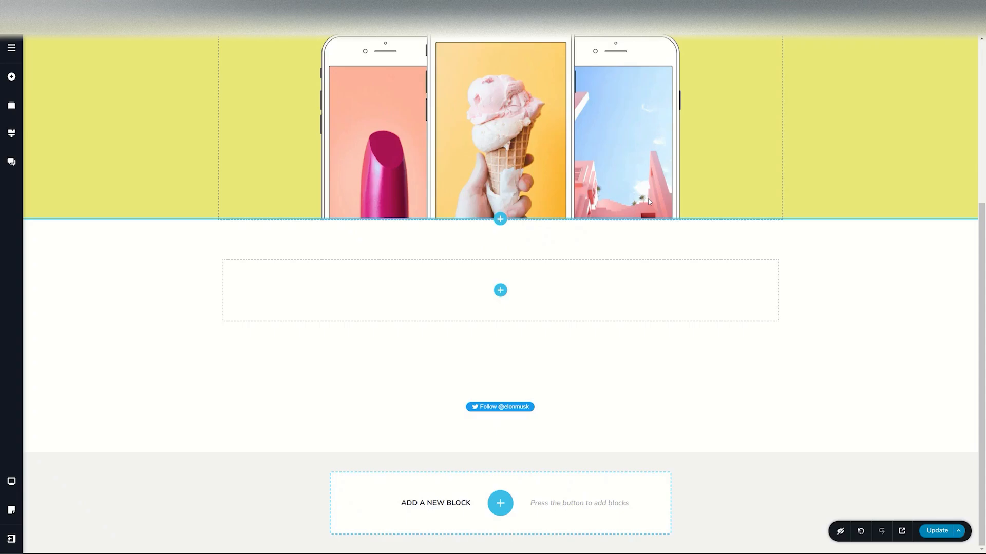
- Add a Timeline element to the empty block below the phone images
click(501, 292)
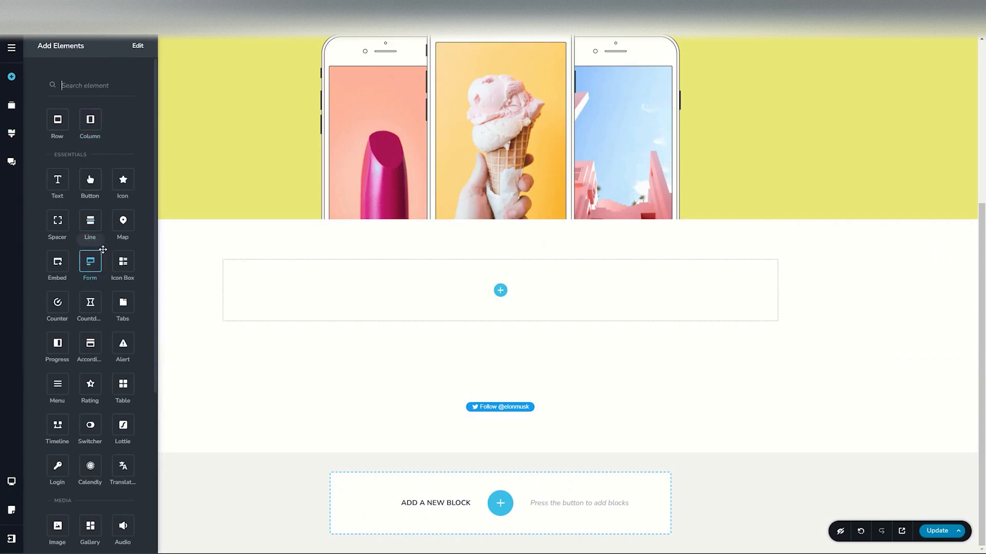
drag(60, 424, 502, 291)
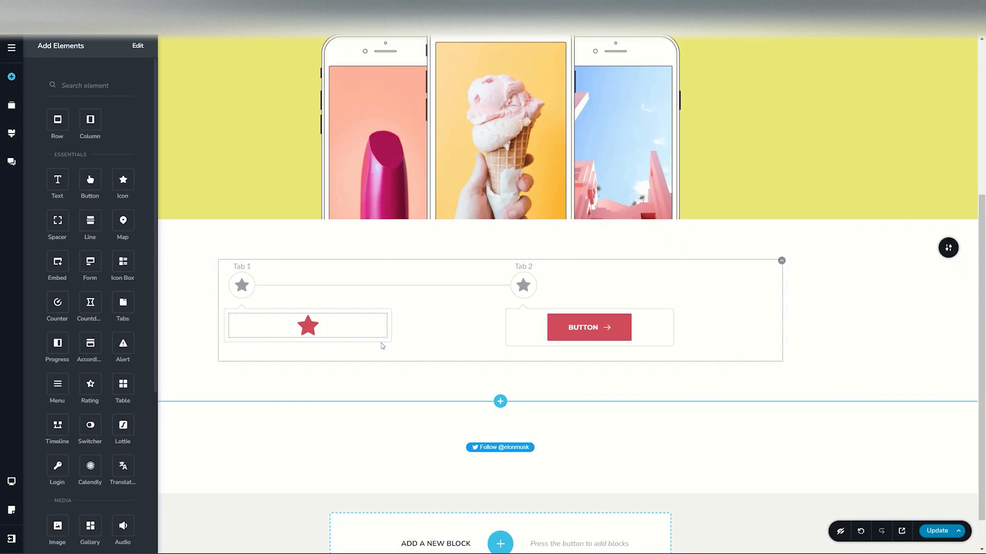
- Fill the timeline's first tab with a paragraph text, a button and a line, plus a text reading "Heading 1" at its start
drag(58, 180, 286, 316)
drag(90, 198, 266, 376)
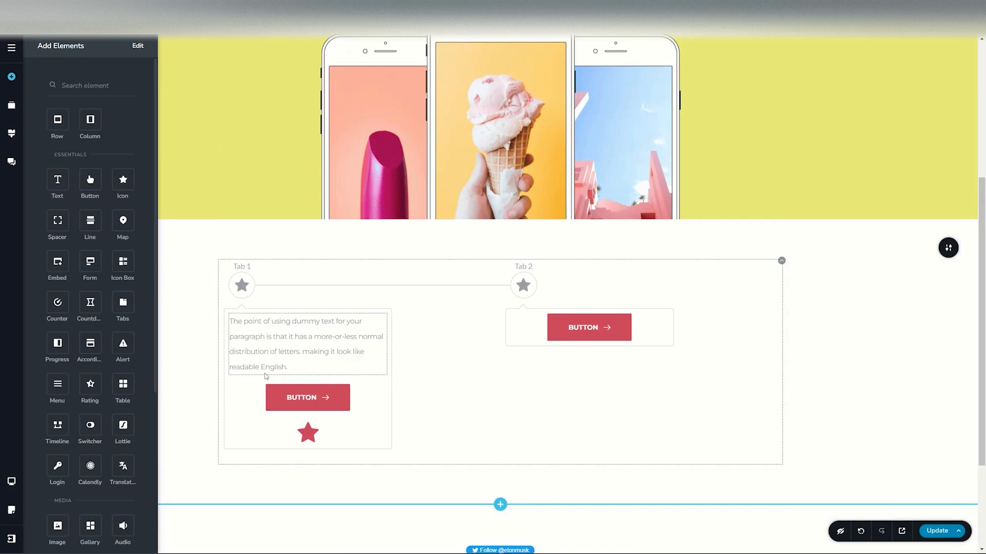
drag(90, 220, 258, 413)
drag(57, 179, 256, 322)
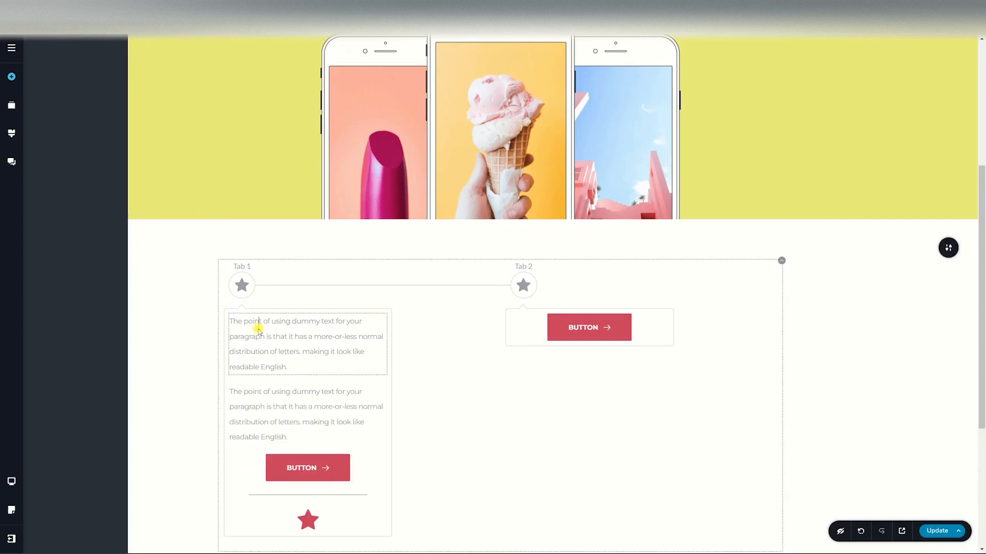
text(Heading 1)
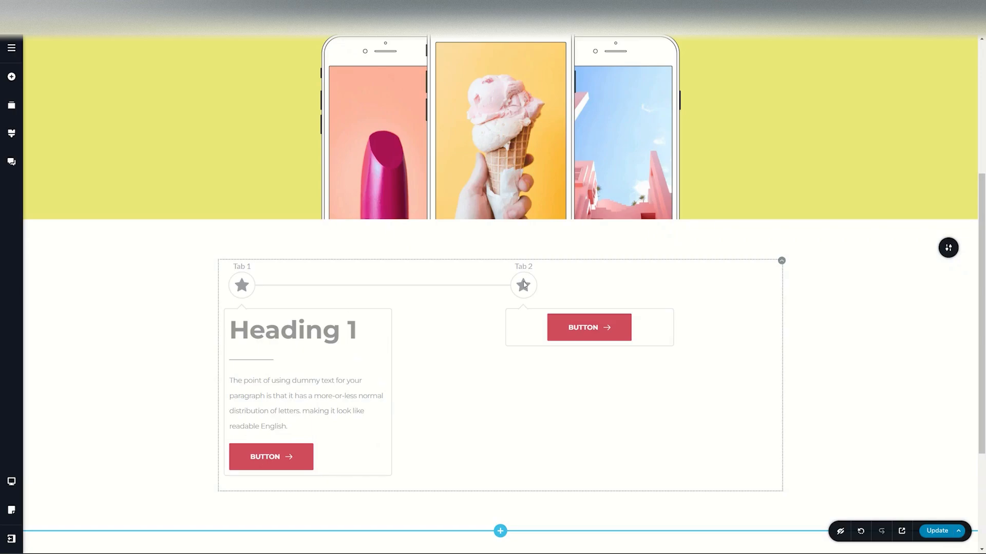
- Duplicate the timeline's first tab, with its heading, line, paragraph and button, twice
click(246, 285)
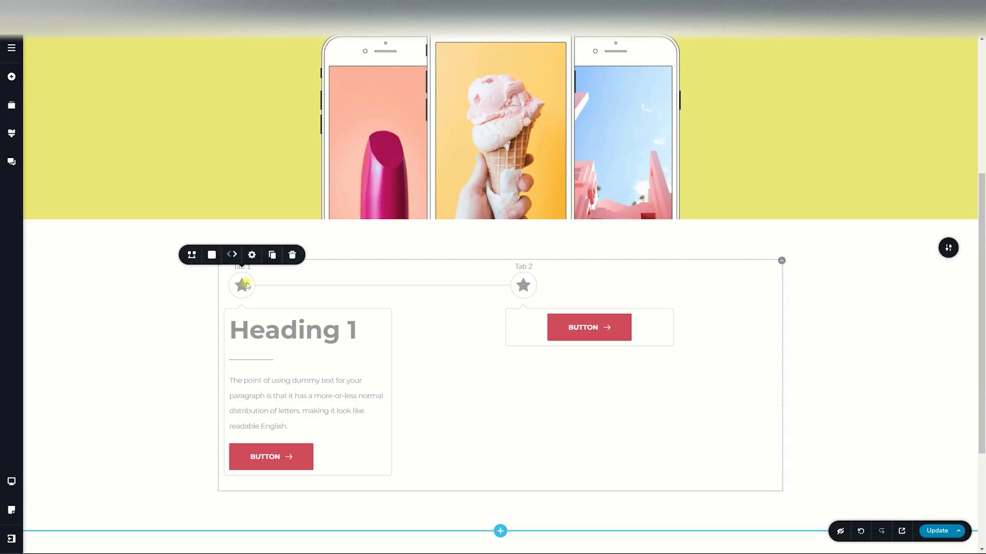
click(272, 255)
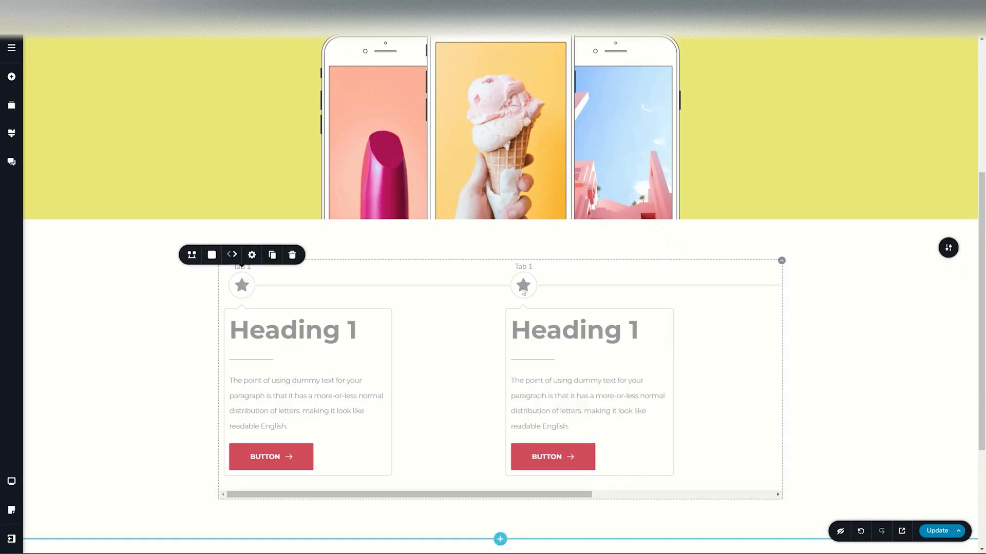
click(272, 255)
- Delete the timeline's last tab, the one containing only a button
click(357, 495)
drag(358, 495, 537, 495)
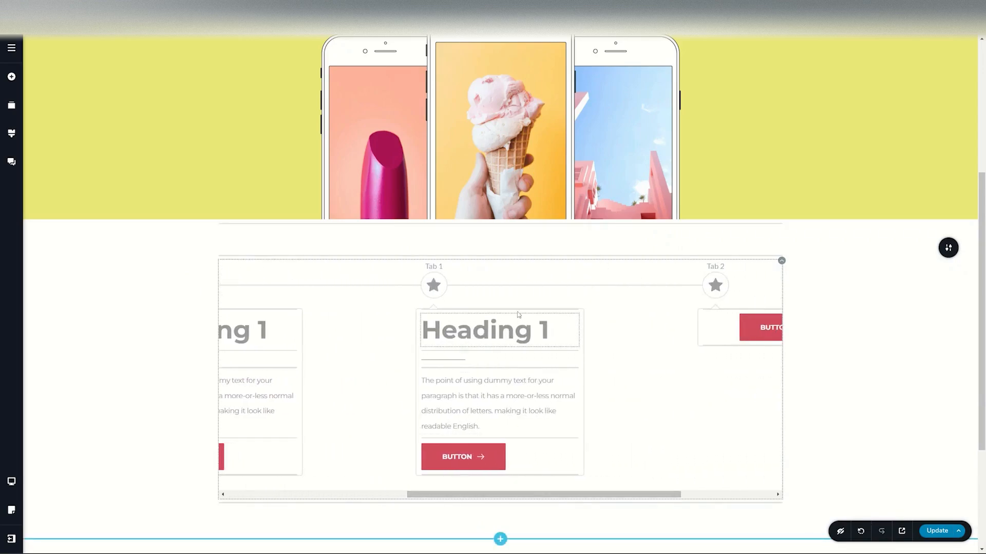
drag(453, 497, 551, 499)
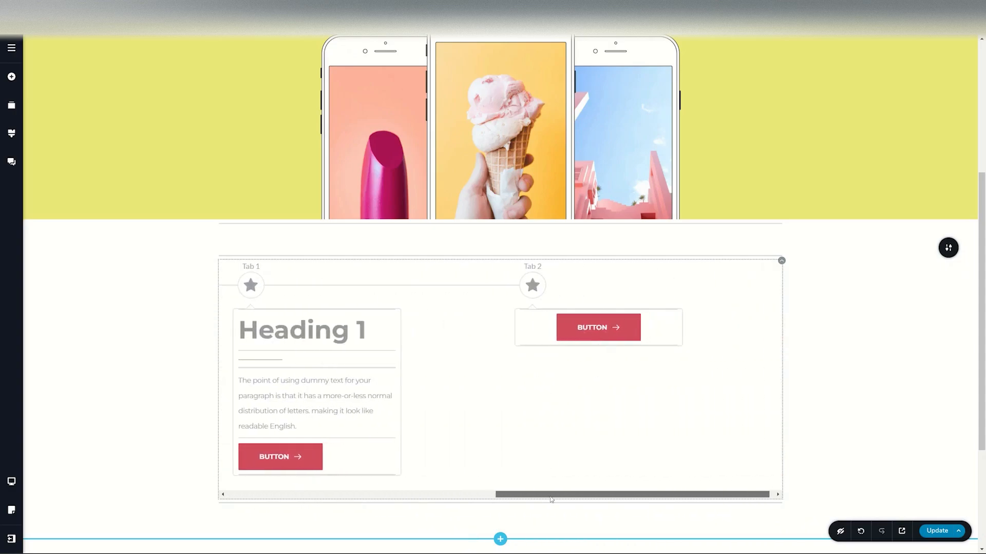
mouse_move(535, 291)
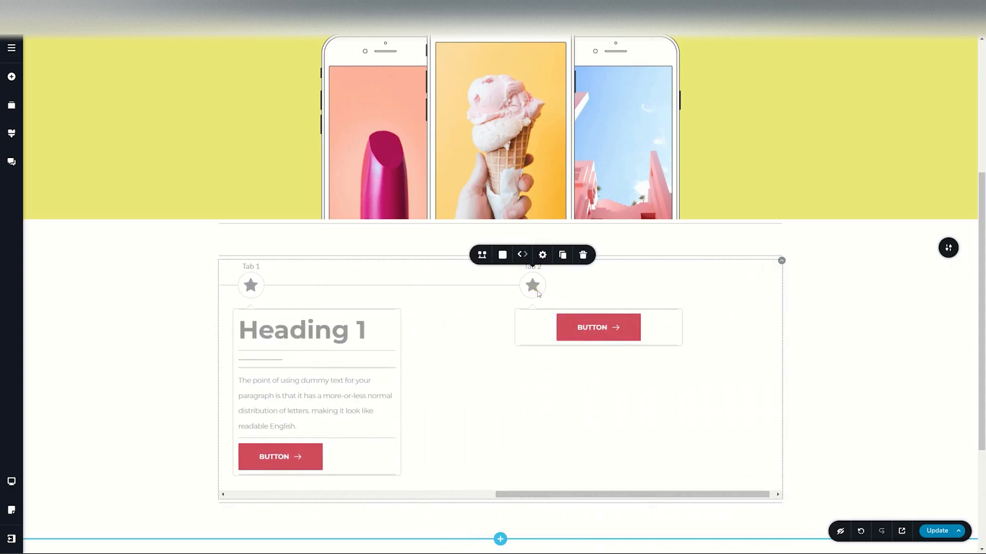
click(584, 256)
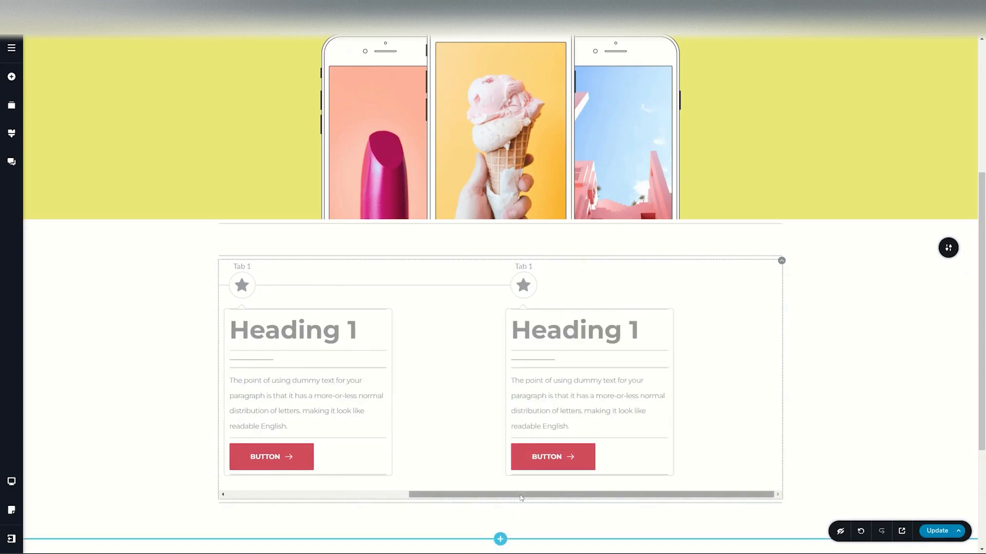
- Rename the two duplicated timeline tabs as Tab 2 and Tab 3
drag(520, 496, 311, 499)
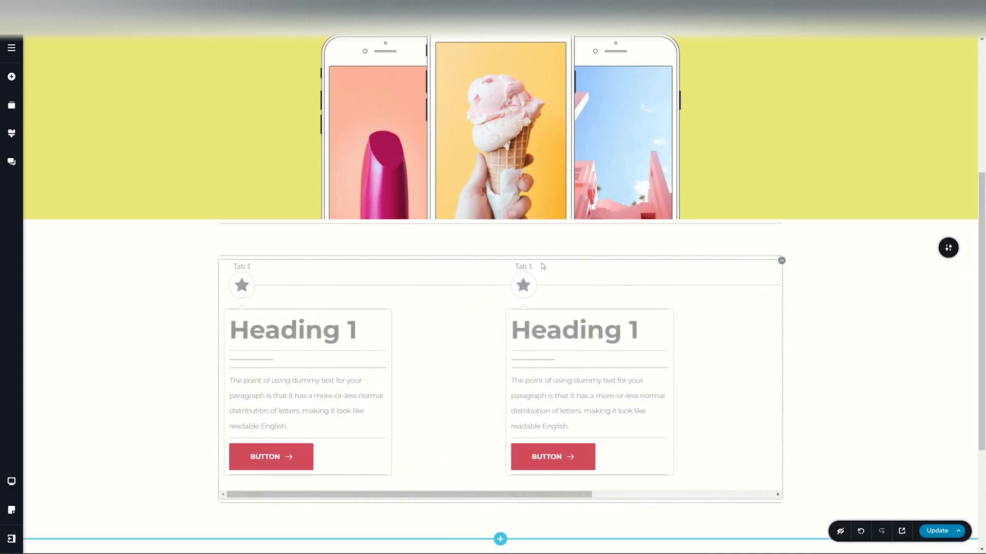
mouse_move(524, 268)
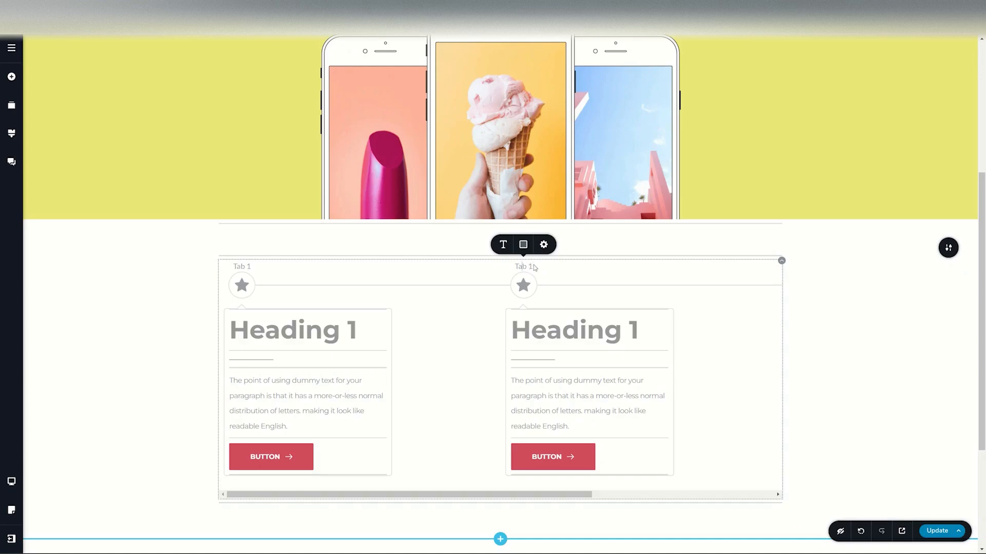
click(534, 267)
key(BackSpace)
text(2)
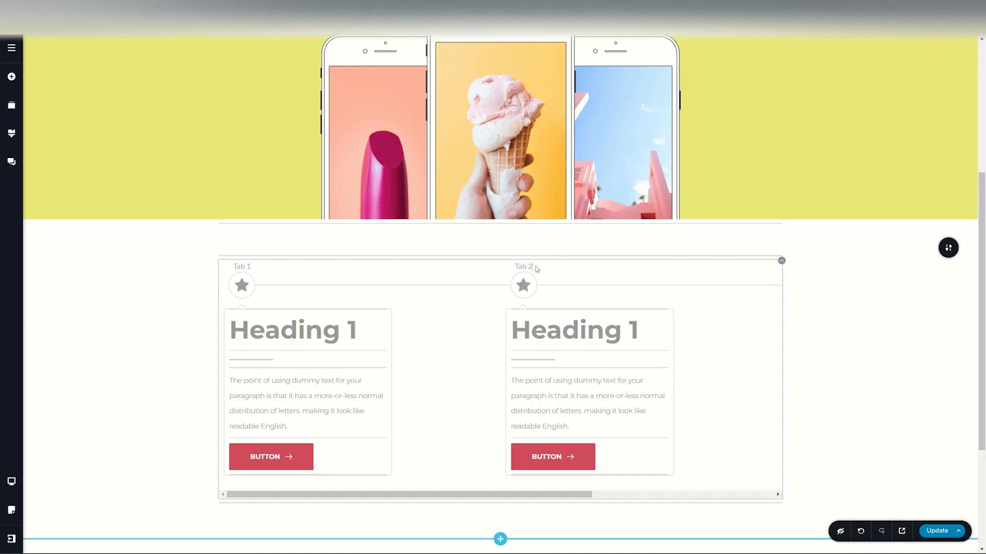
drag(527, 495, 681, 496)
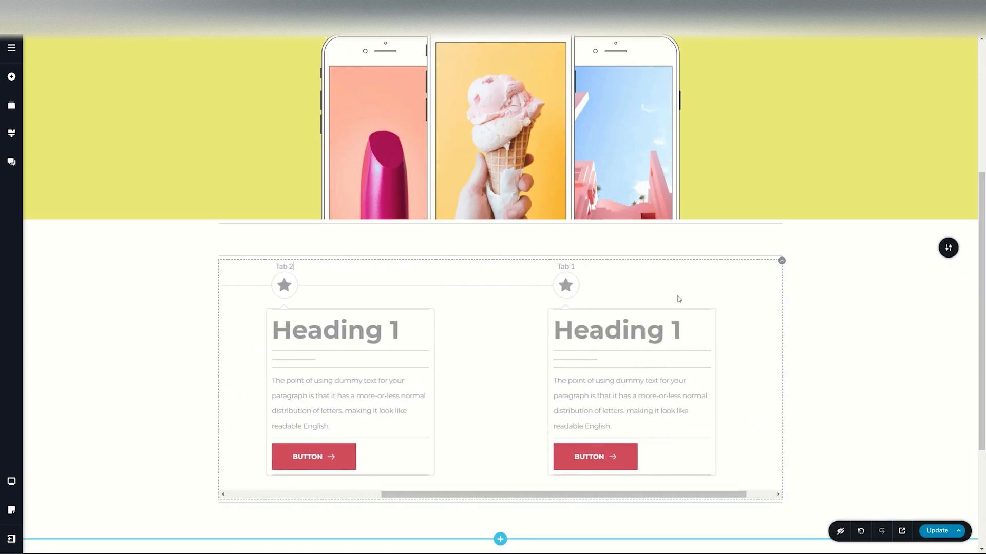
click(578, 266)
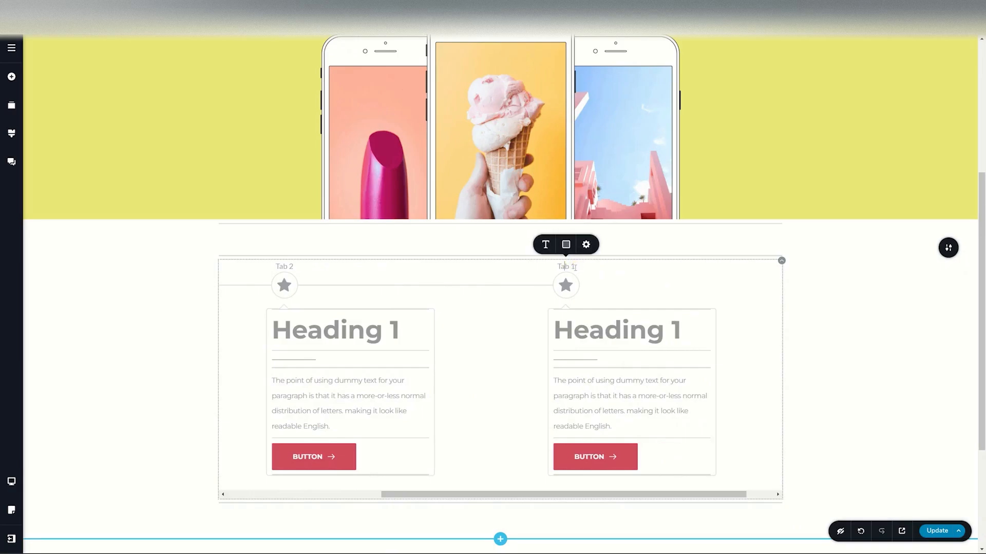
- Try a padding of 28 px around the whole timeline element and set it back to 0 px
scroll(754, 266, down, 2)
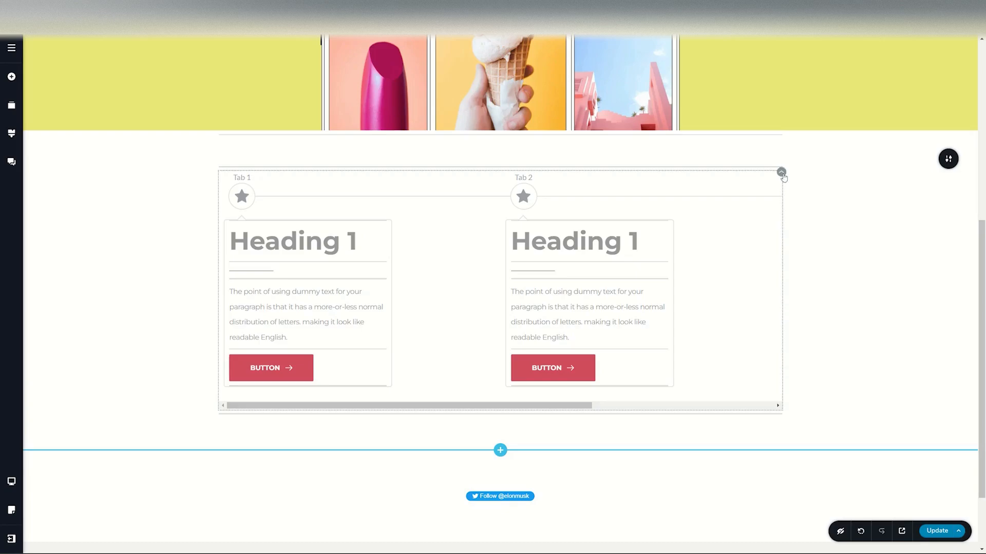
click(782, 173)
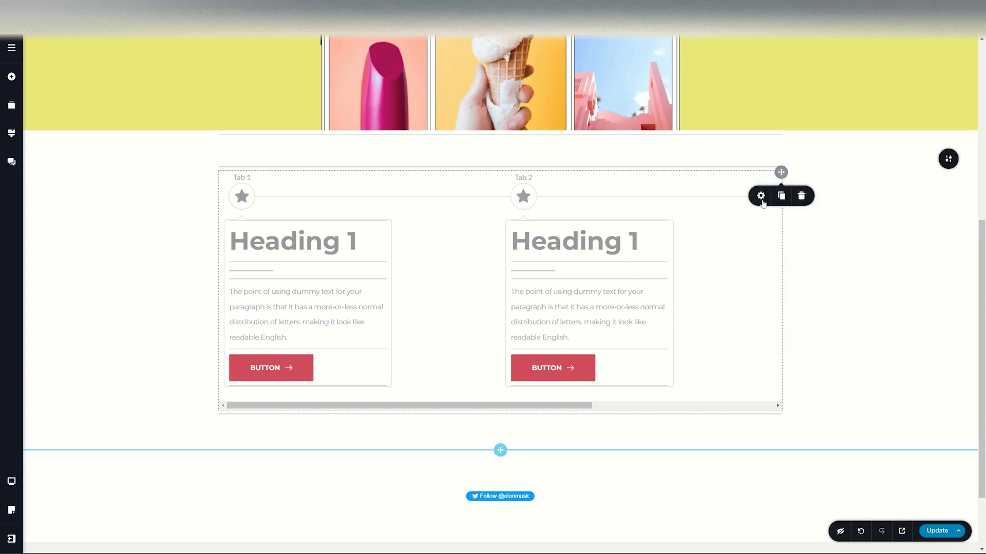
click(761, 199)
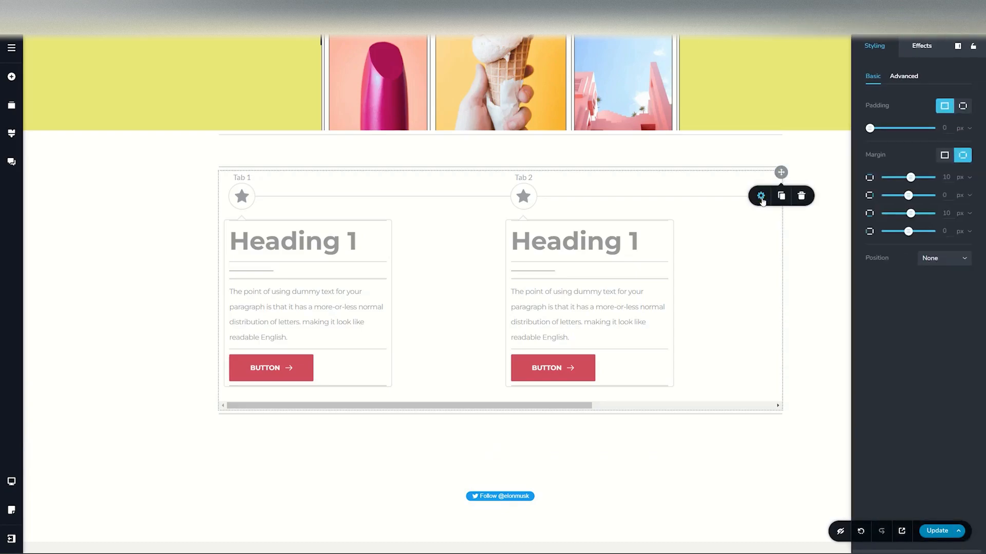
drag(869, 128, 887, 128)
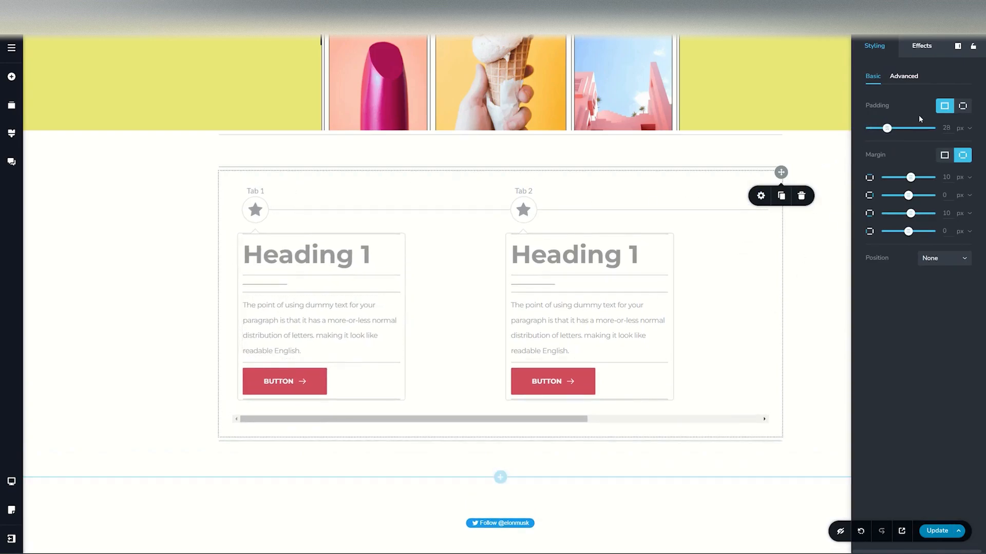
drag(887, 128, 867, 128)
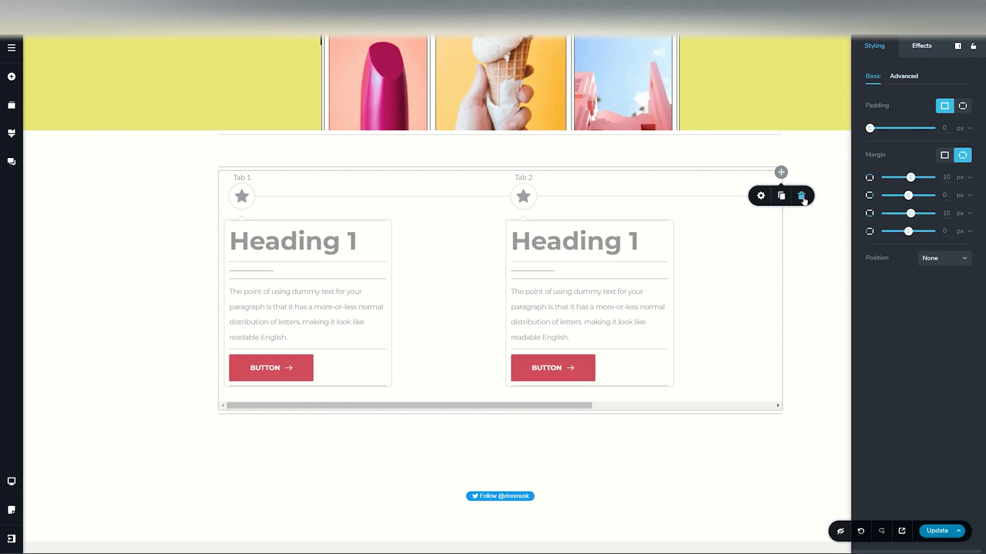
click(731, 252)
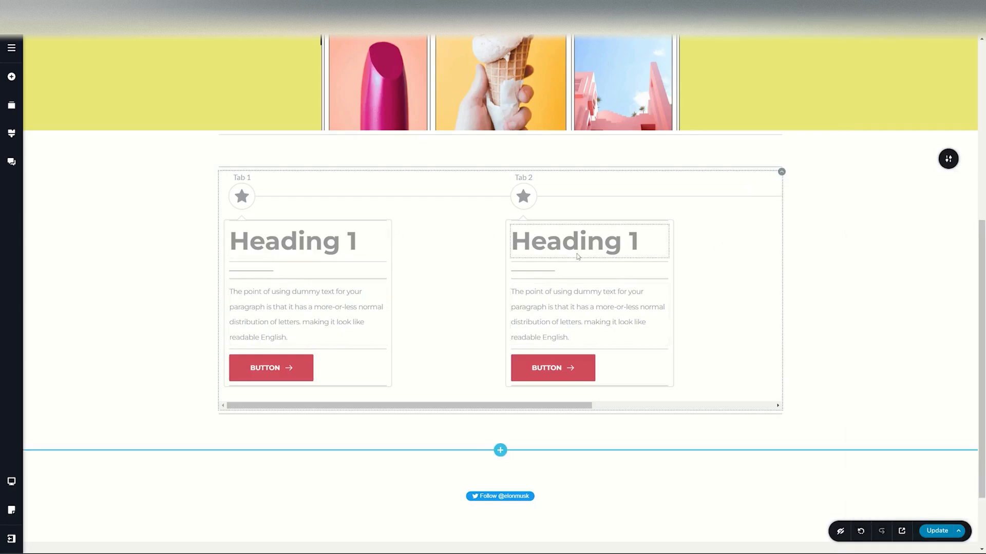
- Try timeline card widths of 324 px and 300 px, and widen the cards again
click(241, 196)
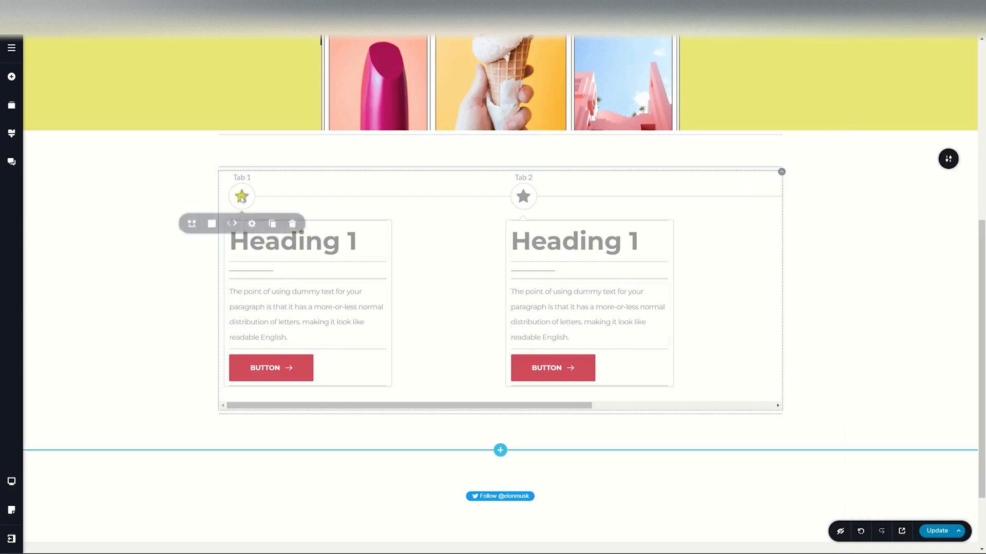
click(251, 227)
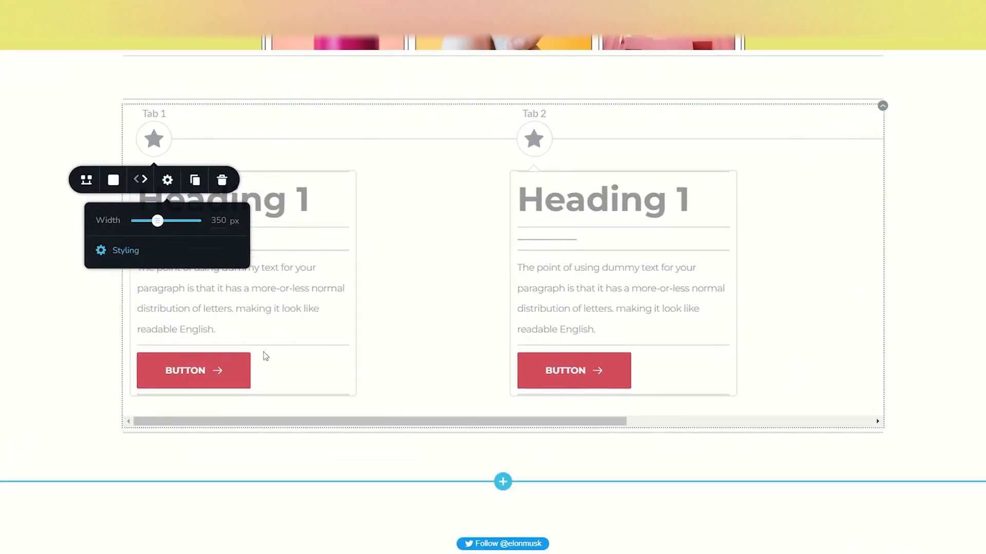
click(157, 221)
mouse_move(158, 221)
mouse_down()
mouse_move(171, 222)
mouse_move(156, 222)
mouse_up()
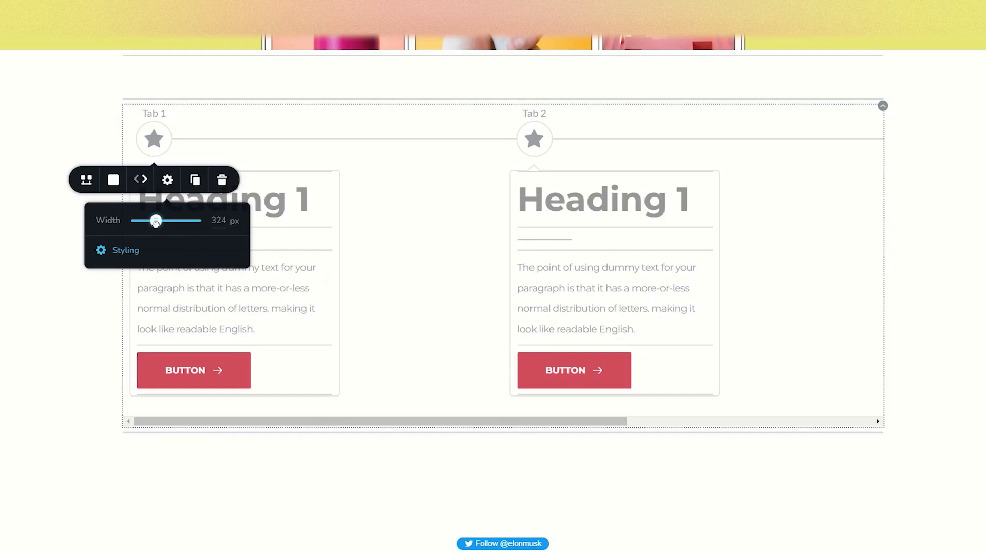
double_click(218, 222)
text(300)
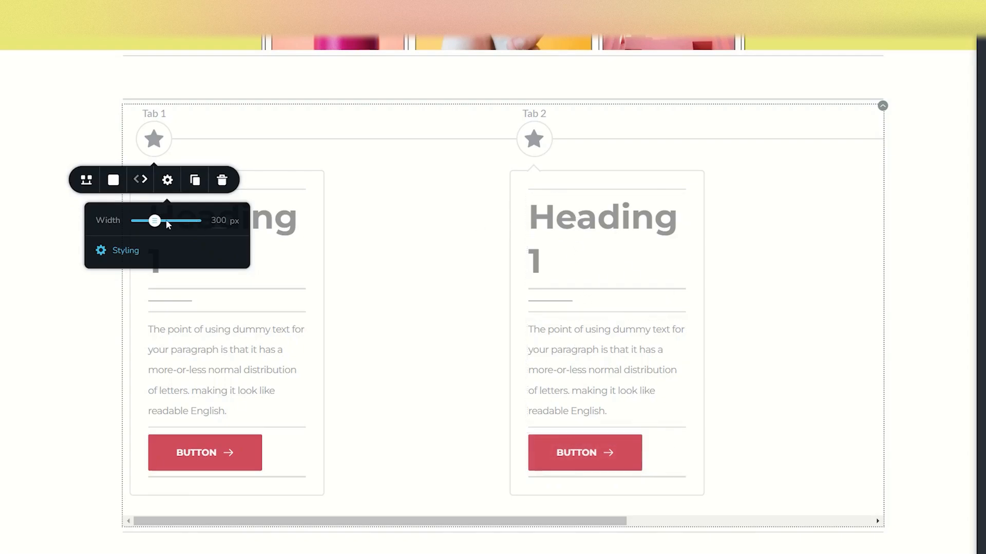
drag(155, 221, 160, 220)
- Try the timeline's vertical orientation, its two other styles and hidden titles, restoring the horizontal orientation, first style and shown titles
click(87, 180)
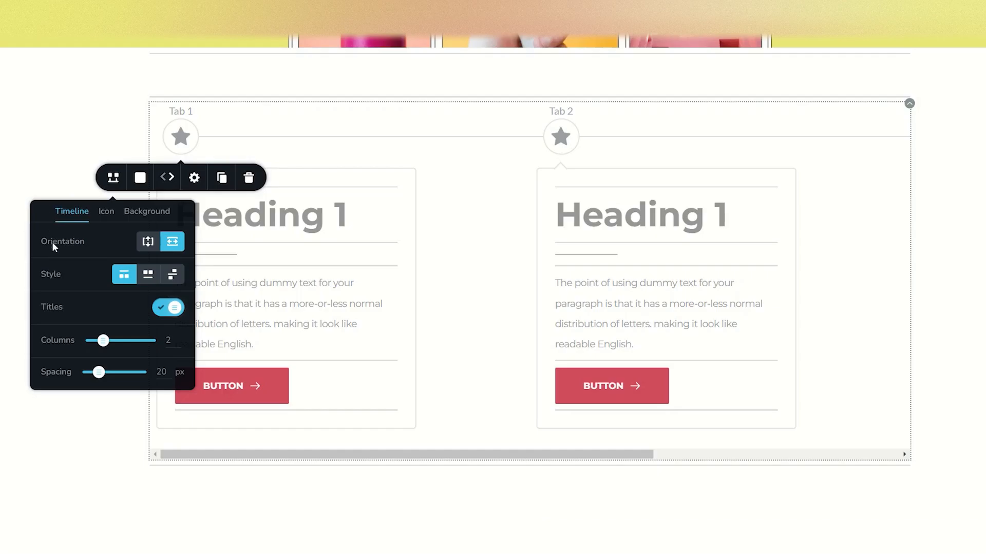
click(149, 243)
click(172, 242)
click(152, 276)
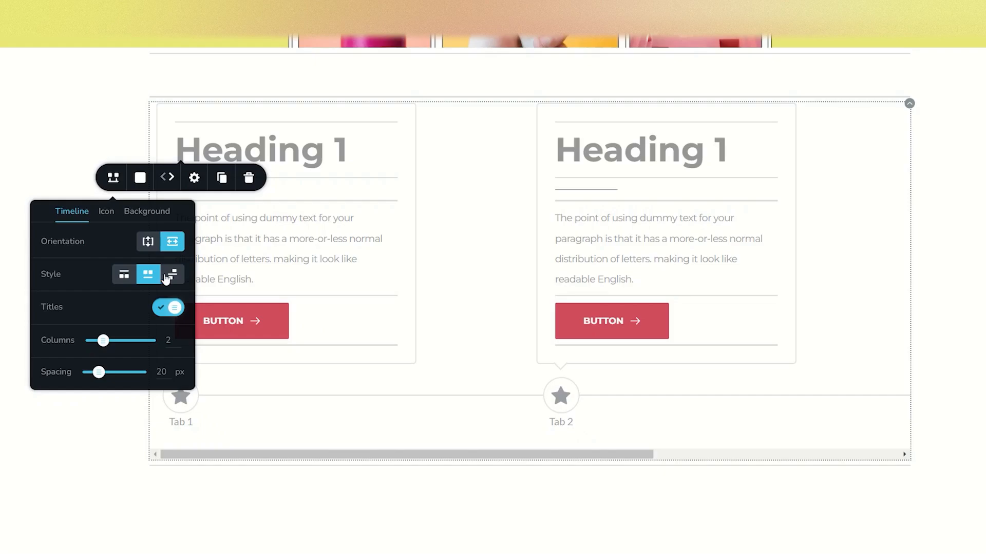
click(171, 274)
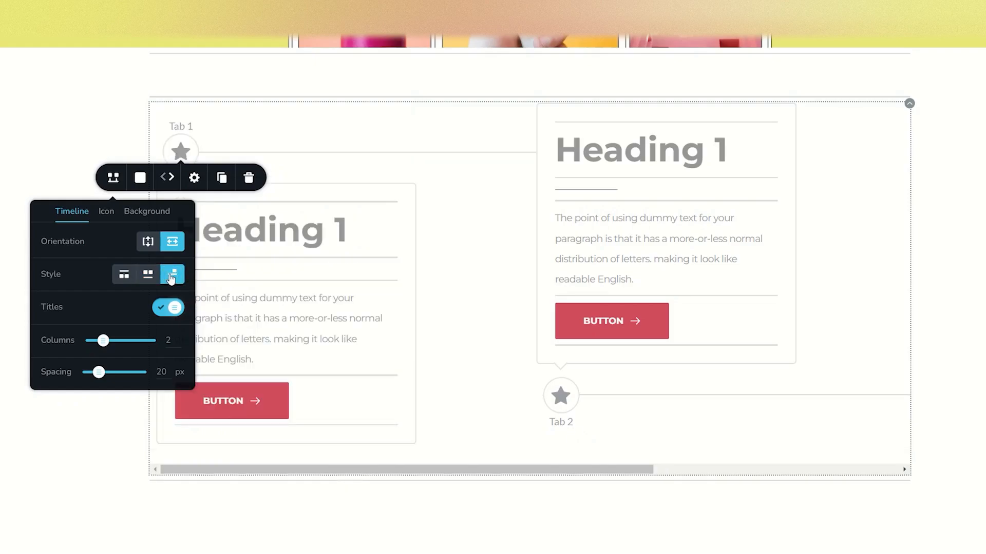
click(125, 276)
click(176, 308)
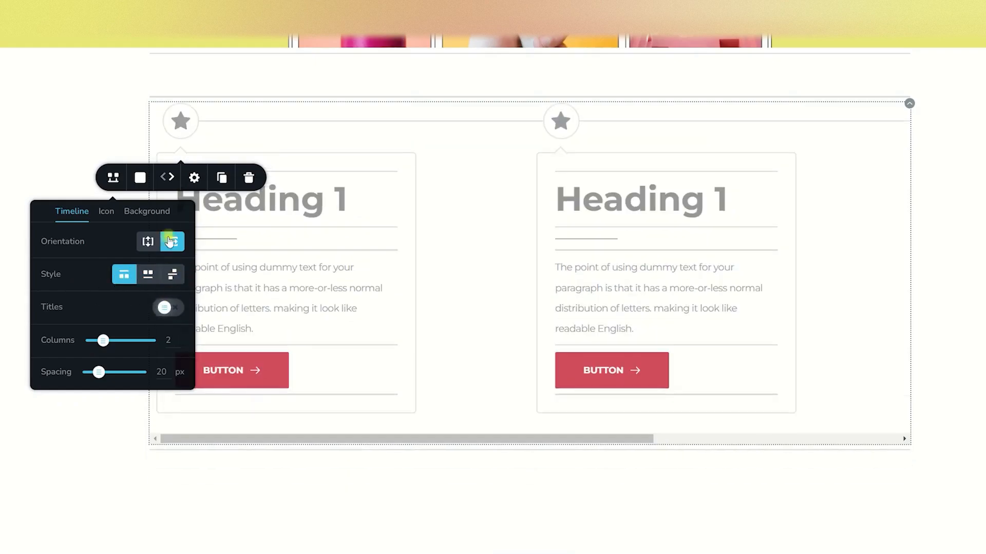
click(170, 310)
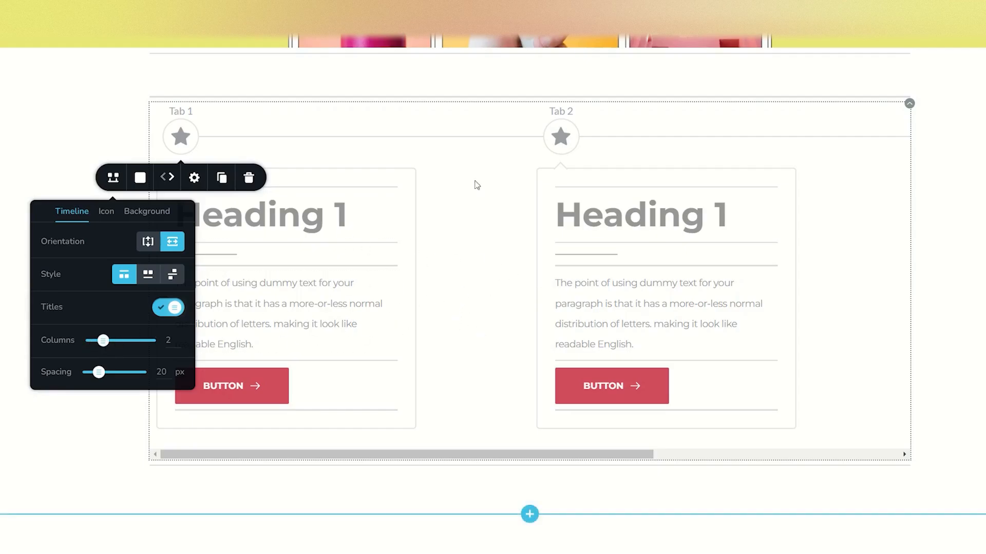
- Set the timeline to 3 columns and its card width to 359 px
drag(423, 455, 282, 464)
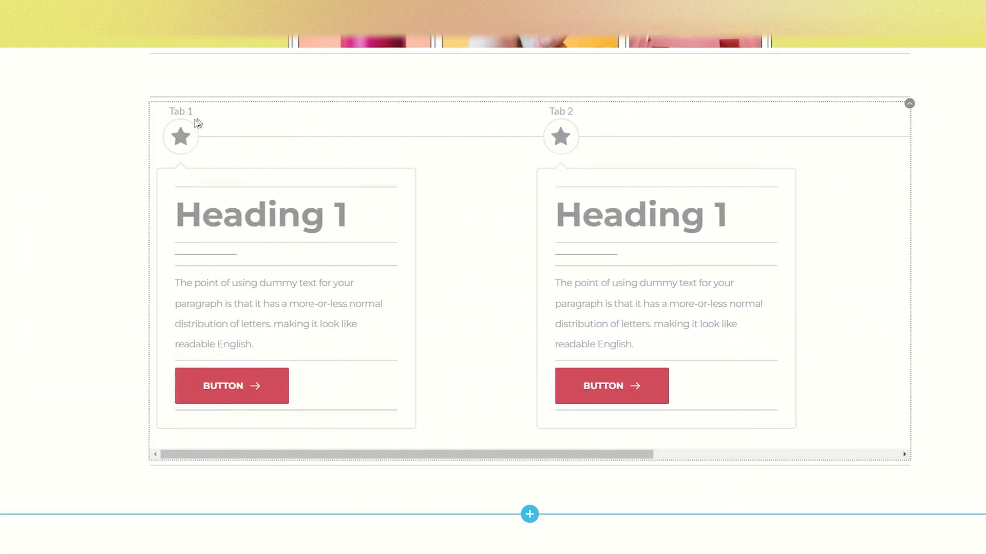
click(186, 143)
click(112, 180)
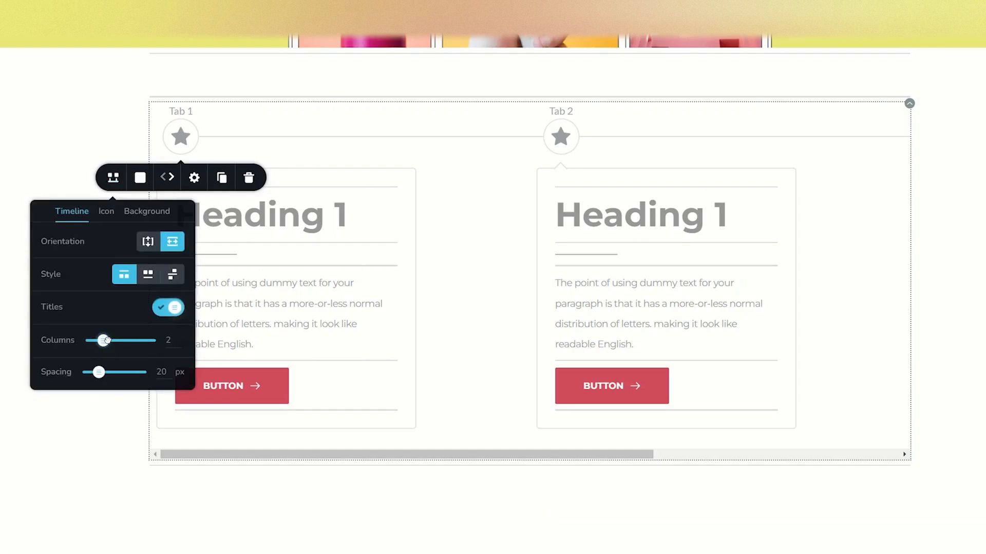
drag(106, 340, 114, 340)
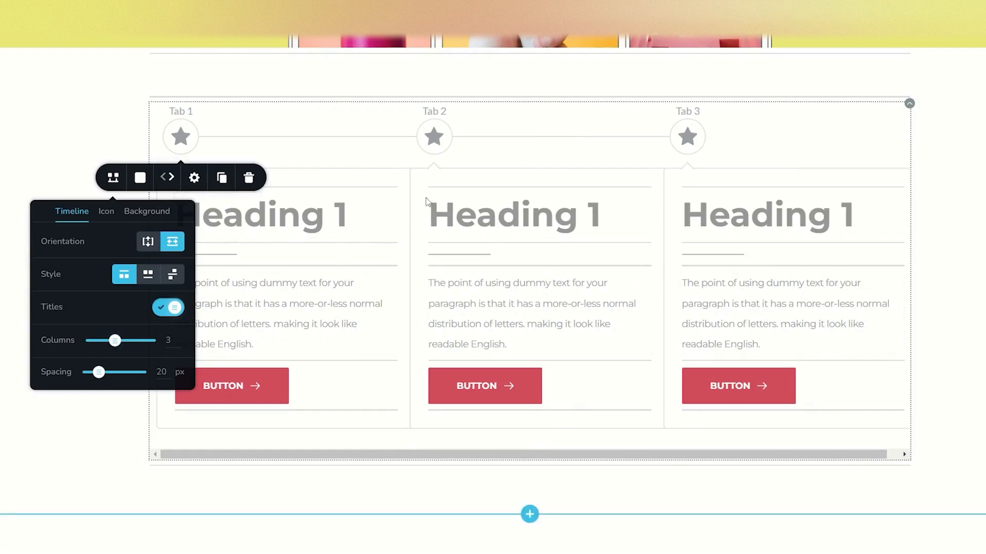
click(194, 178)
drag(191, 225, 185, 220)
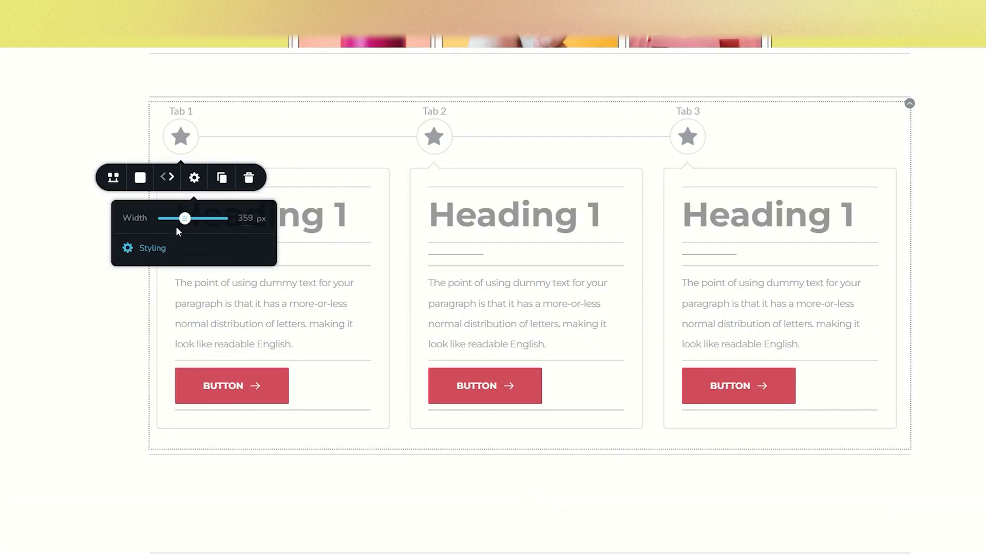
- Try a timeline spacing of 61 px, and set the spacing between icons and cards to 27 px
click(113, 178)
drag(101, 372, 120, 373)
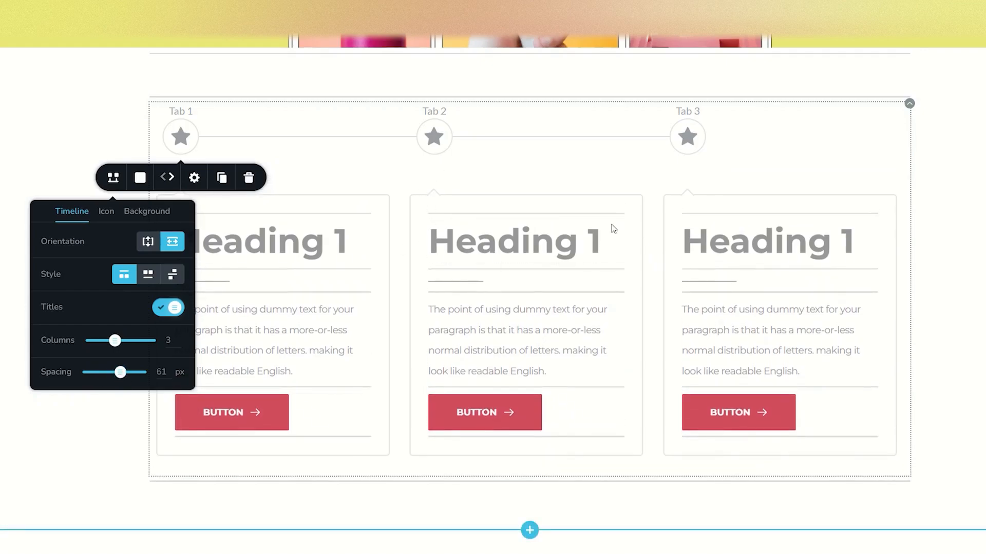
drag(122, 374, 103, 373)
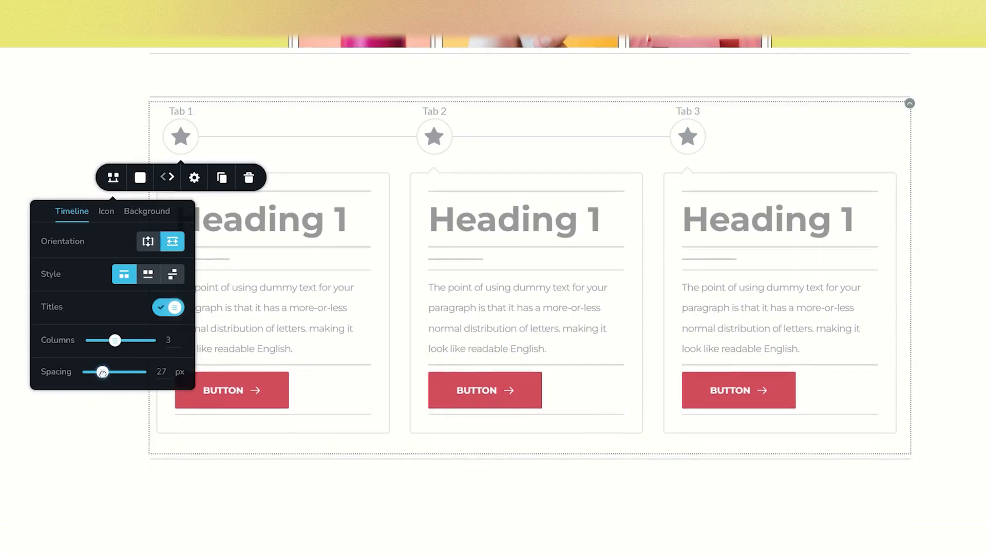
- Change the Tab 1 star icon to the funnel glyph
click(106, 211)
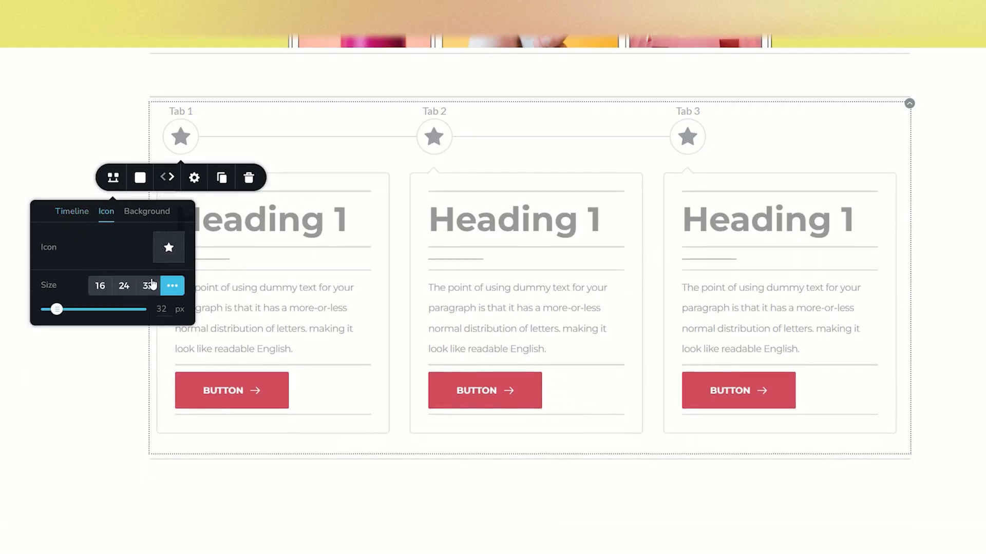
click(168, 249)
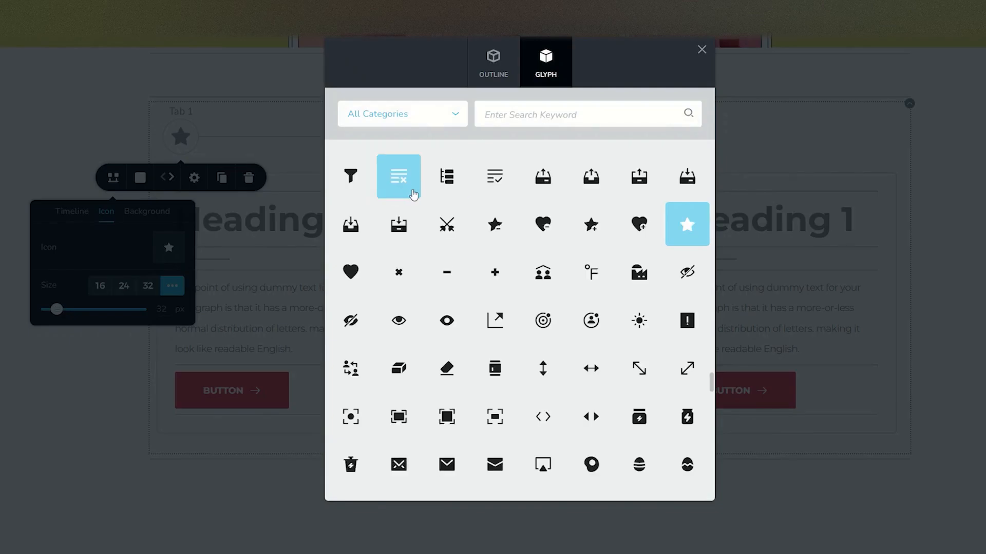
click(353, 186)
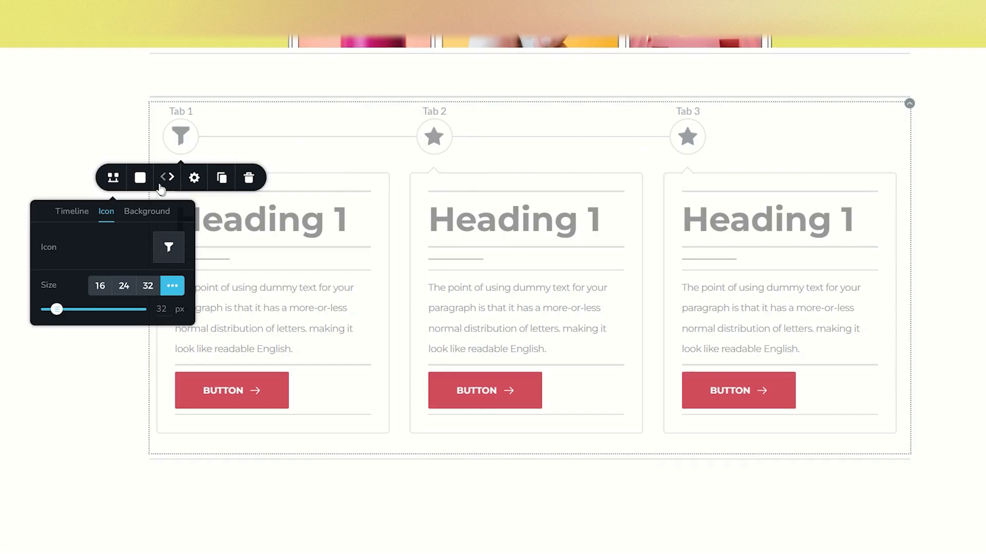
- Try the preset icon sizes 32, 24 and 16, and set a custom icon size of 31 px
click(148, 286)
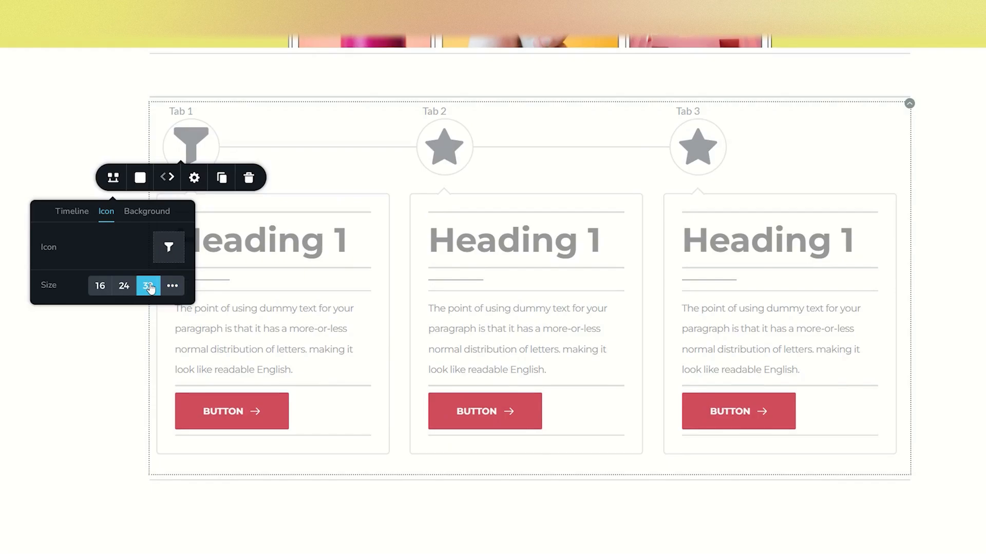
click(124, 286)
click(100, 285)
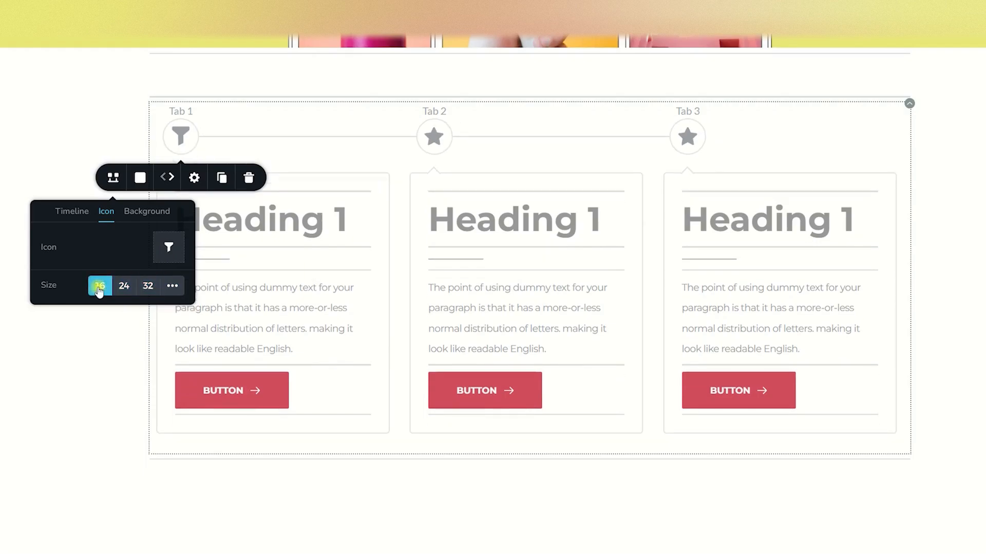
click(172, 286)
mouse_move(59, 311)
mouse_down()
mouse_move(77, 310)
mouse_move(57, 310)
mouse_up()
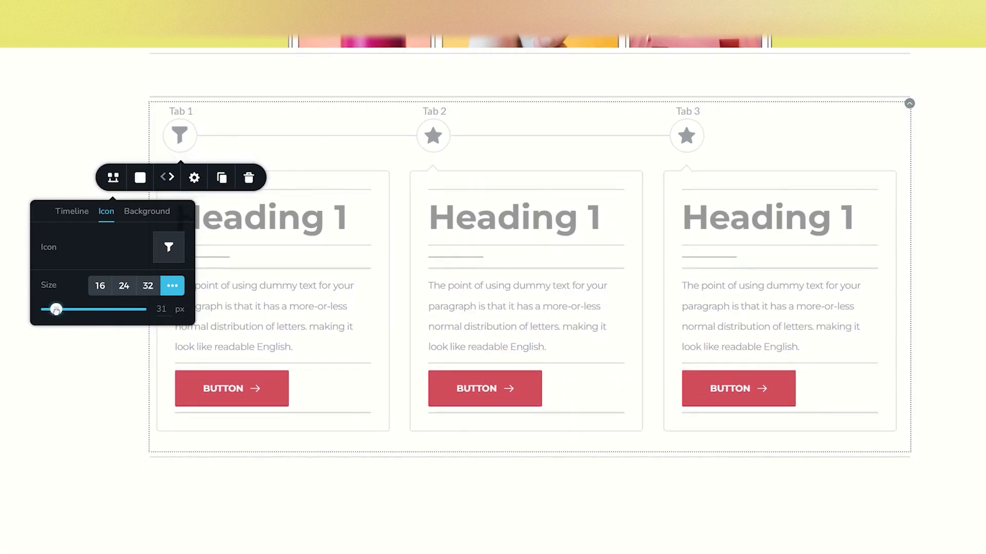
- Set the icon background size to 21 px, try the square and rounded corners, and adjust the custom corner radius
click(149, 216)
drag(77, 272, 80, 274)
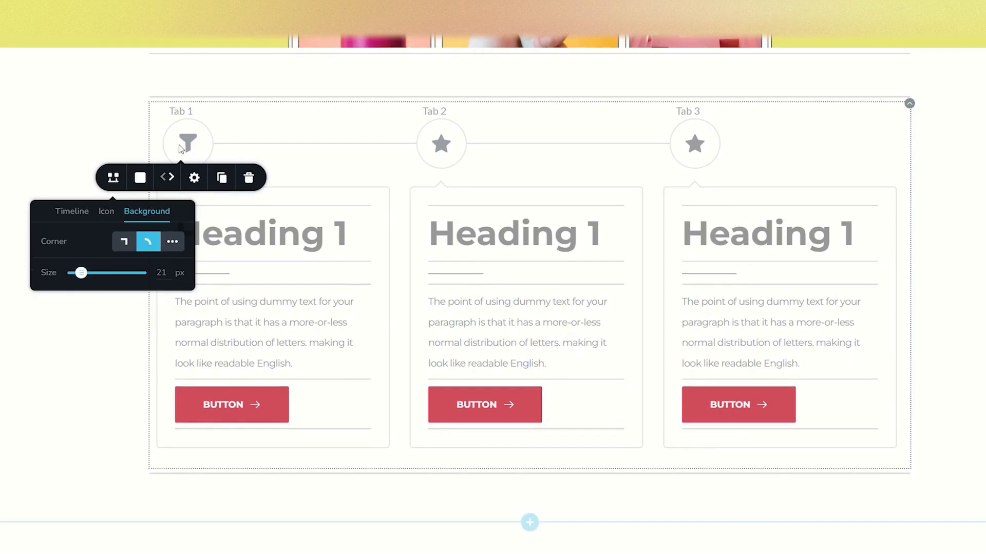
click(120, 243)
click(143, 244)
click(126, 246)
click(172, 241)
drag(57, 265, 73, 263)
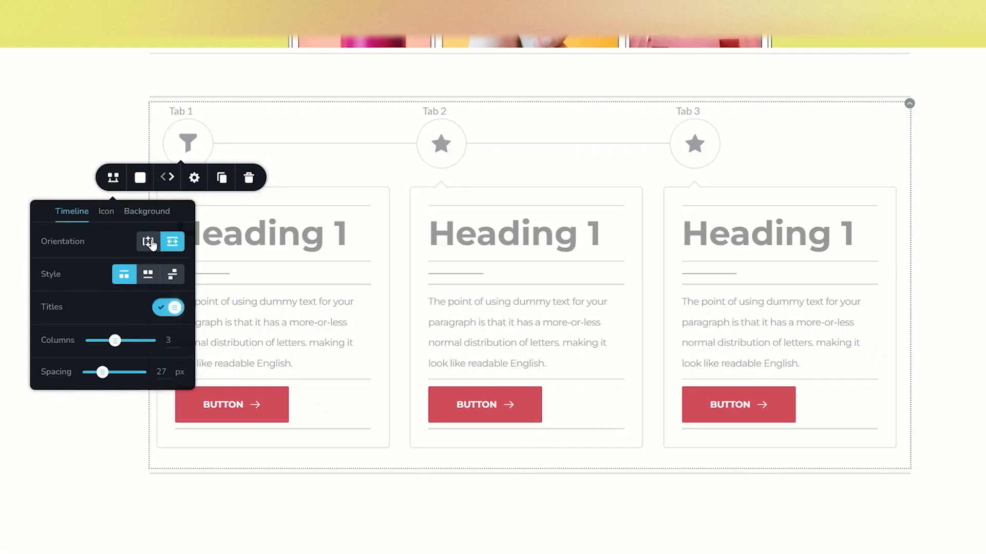
- Try the timeline's vertical orientation with its three styles, and hide and show the titles again
click(149, 243)
click(149, 276)
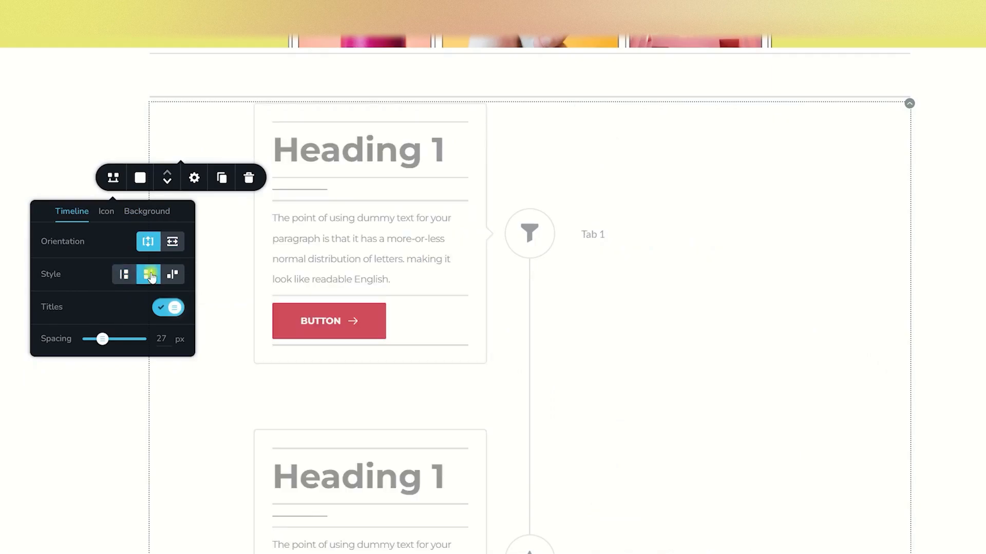
click(177, 277)
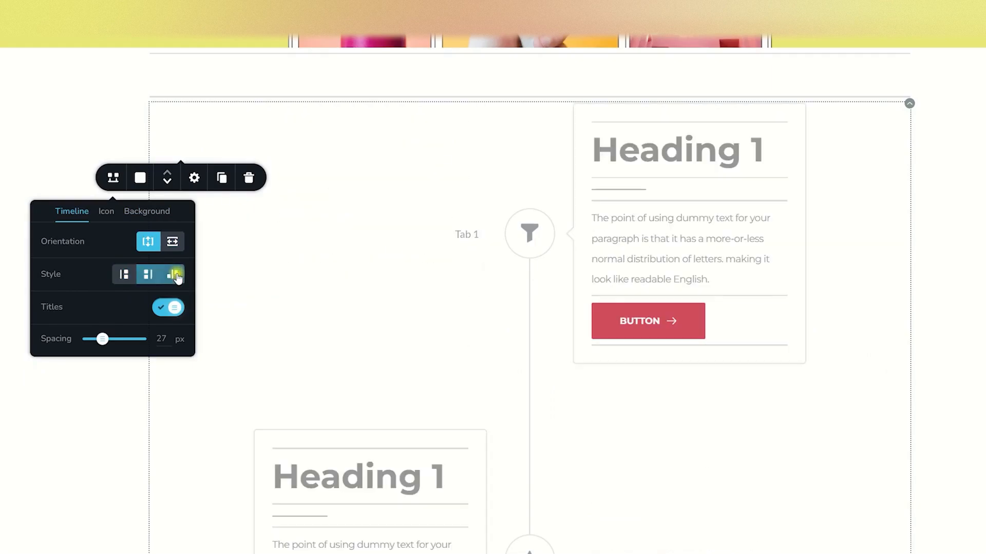
click(124, 275)
click(162, 308)
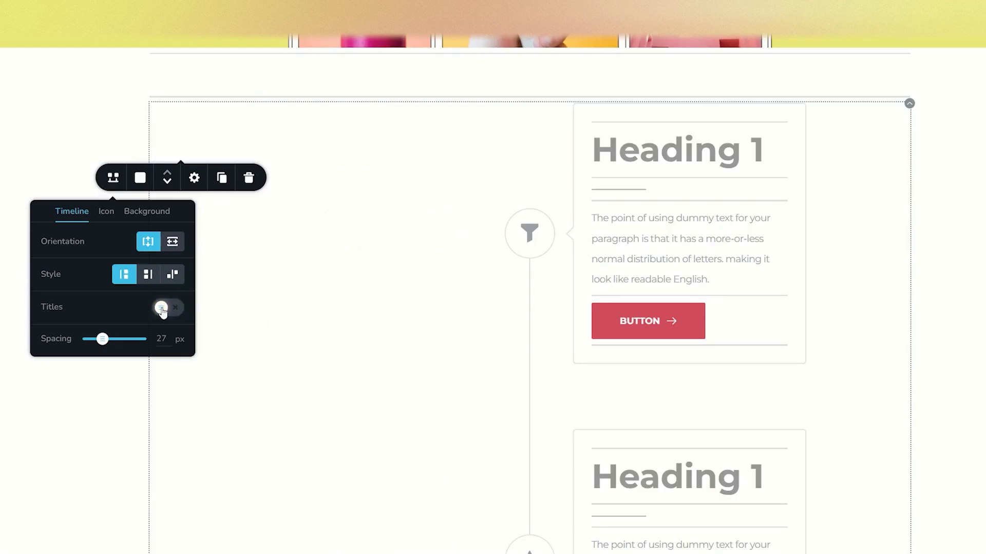
click(161, 308)
- Increase the timeline spacing slightly and restore the horizontal orientation
drag(104, 339, 108, 340)
click(172, 242)
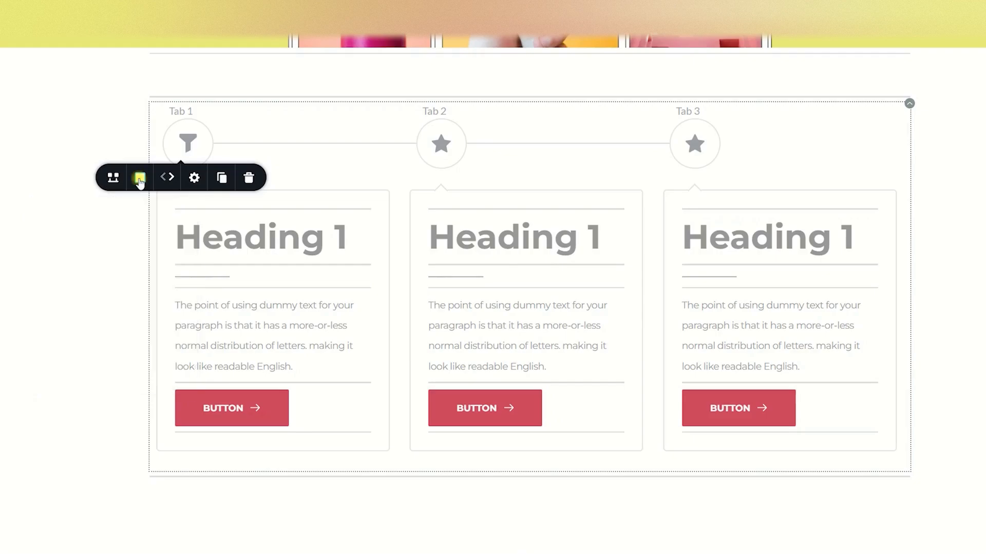
- Color the Tab 1 background yellow (#ede97a) and its funnel icon red (#d34d5e)
click(140, 177)
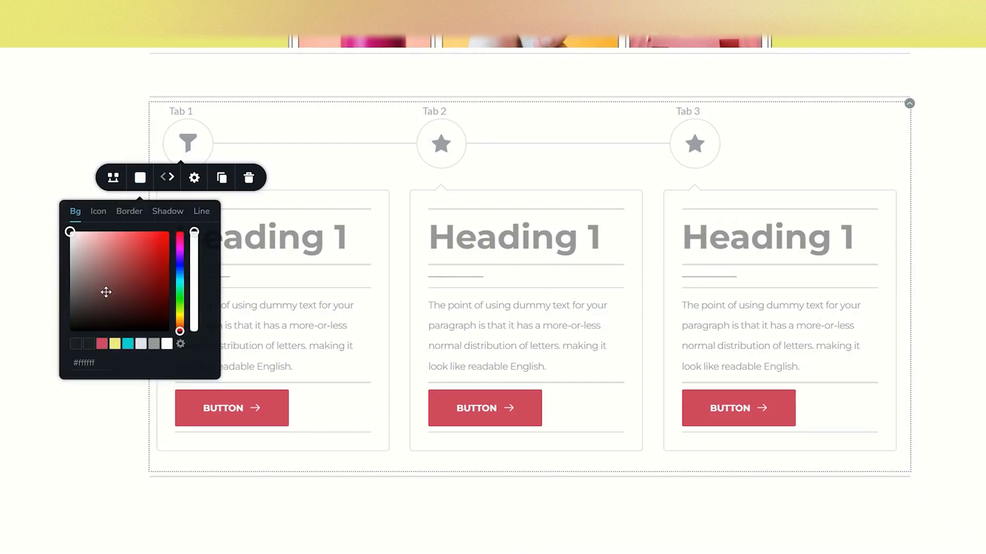
click(113, 344)
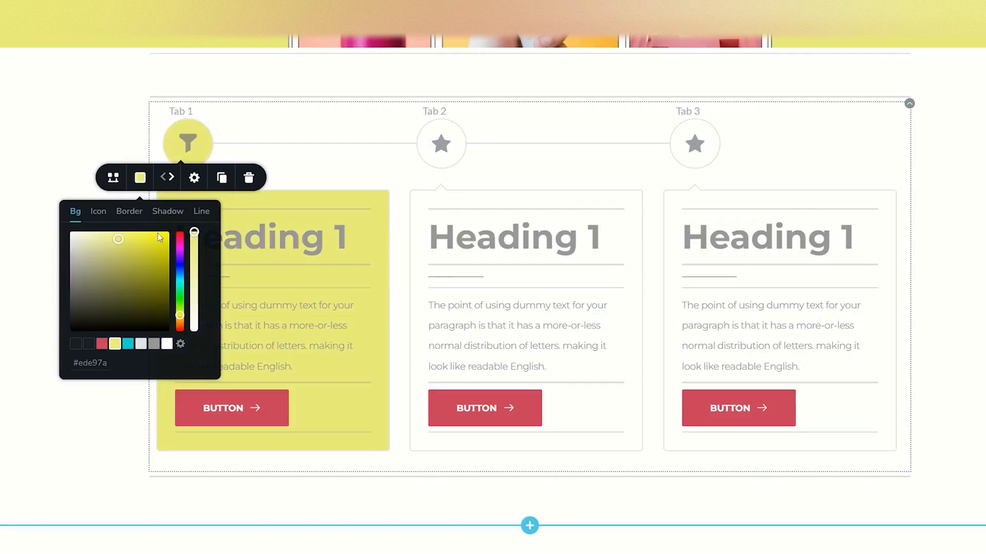
click(100, 215)
click(102, 344)
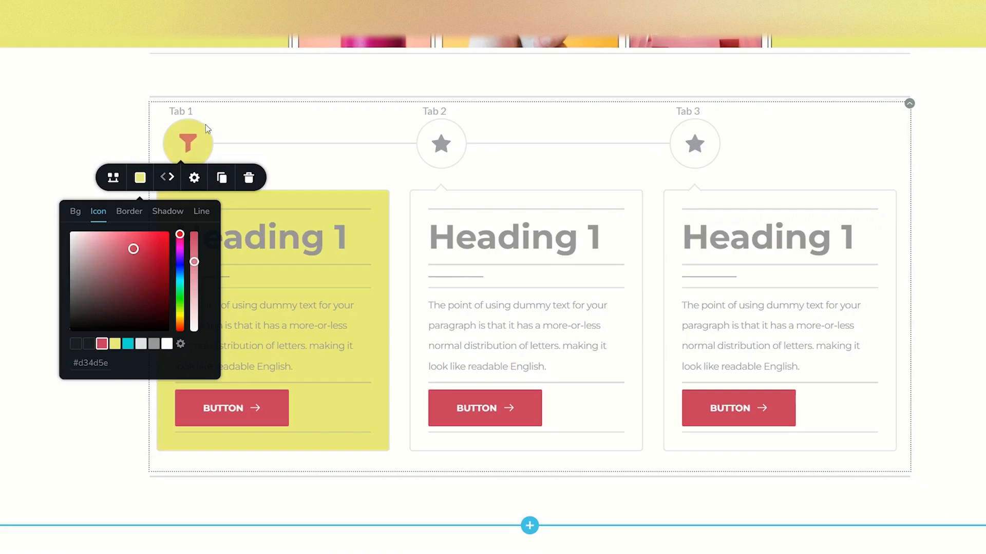
- Color the Tab 1 border turquoise and the timeline's connecting line red using the palette swatches
click(130, 212)
click(128, 343)
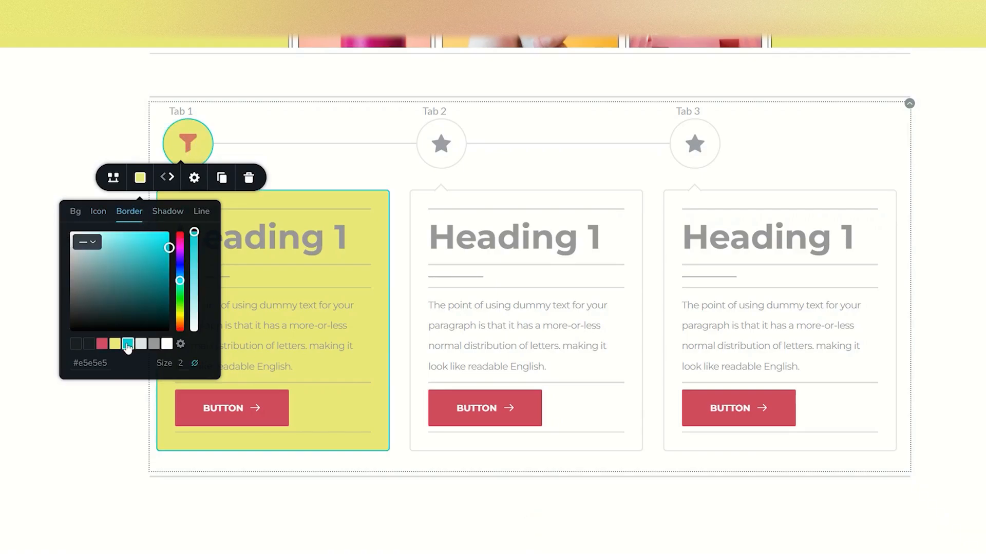
click(201, 212)
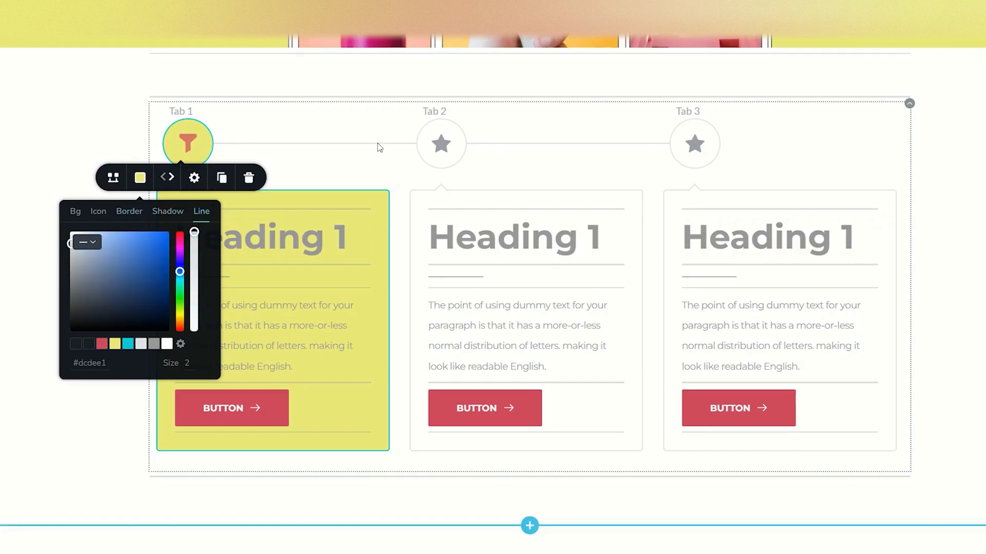
click(101, 345)
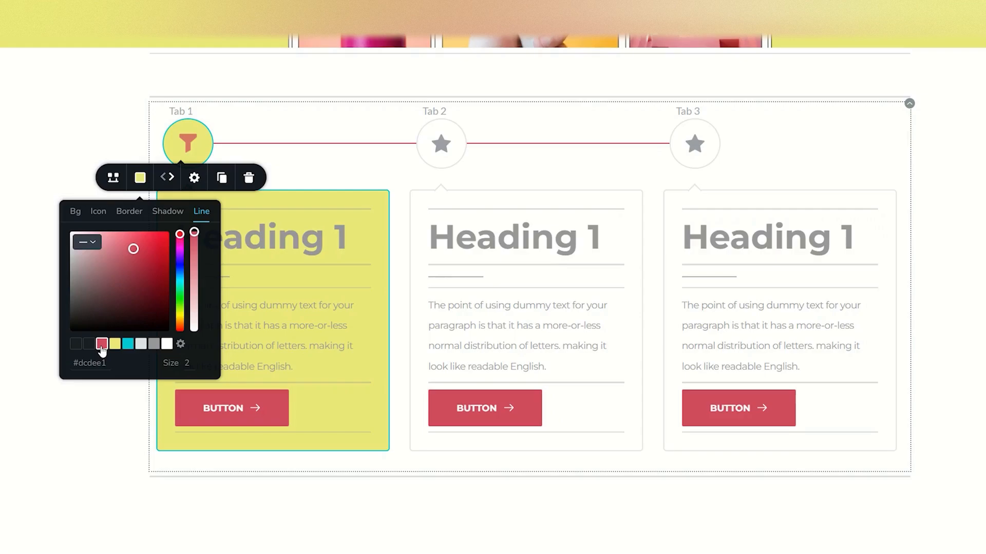
- Set the tab titles' font to Montserrat at a size of 19 px
click(185, 113)
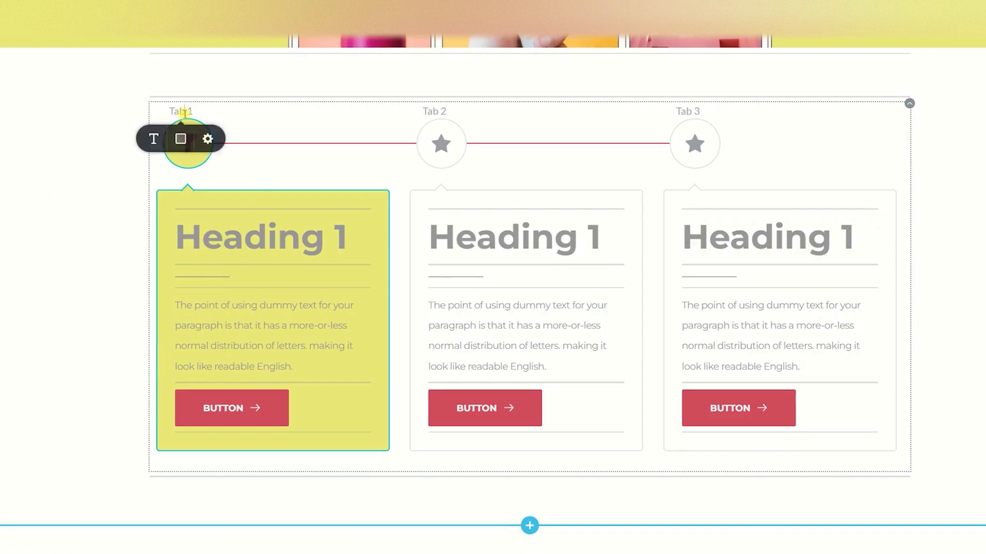
click(153, 139)
click(77, 203)
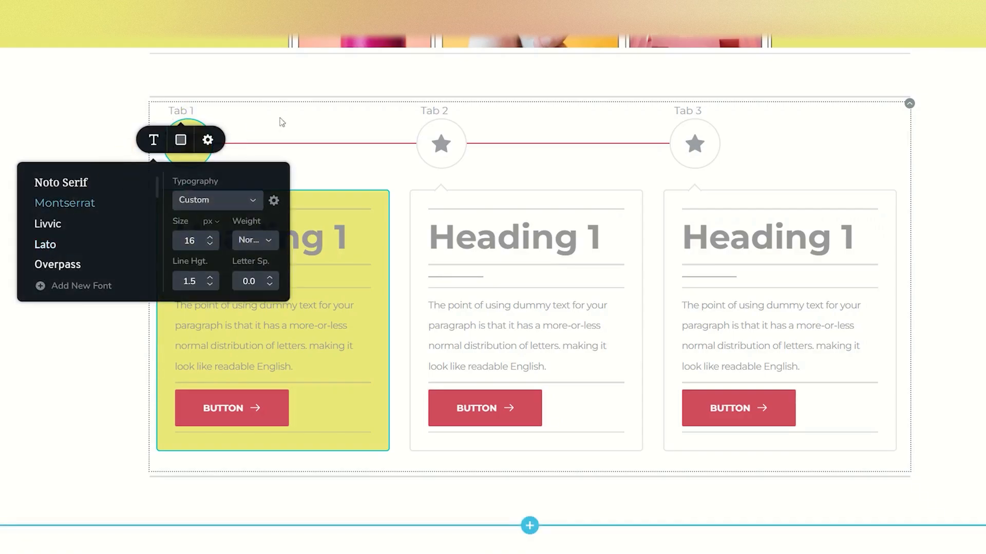
click(210, 237)
click(210, 237)
click(210, 237)
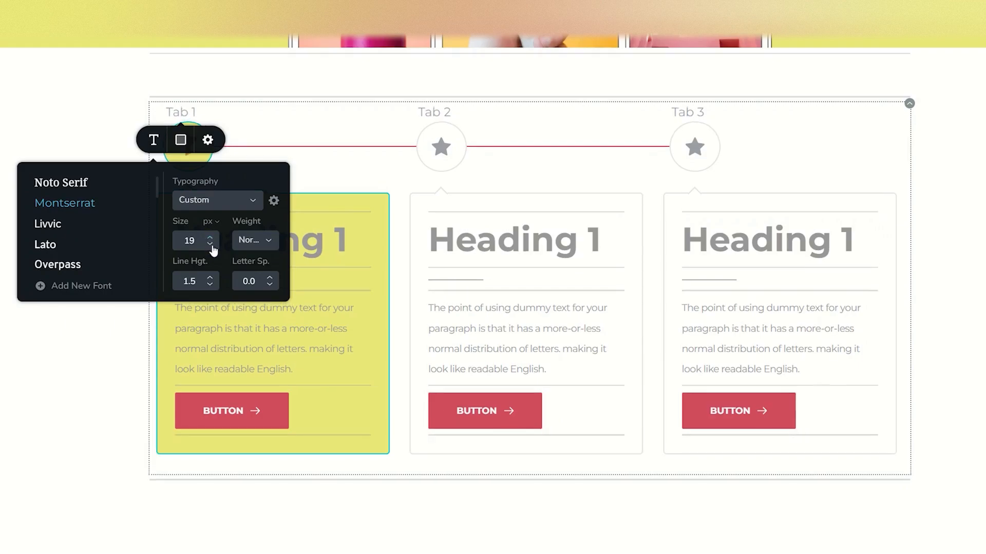
- Color the tab titles blue (#184eba) at 100% opacity
click(180, 139)
click(203, 198)
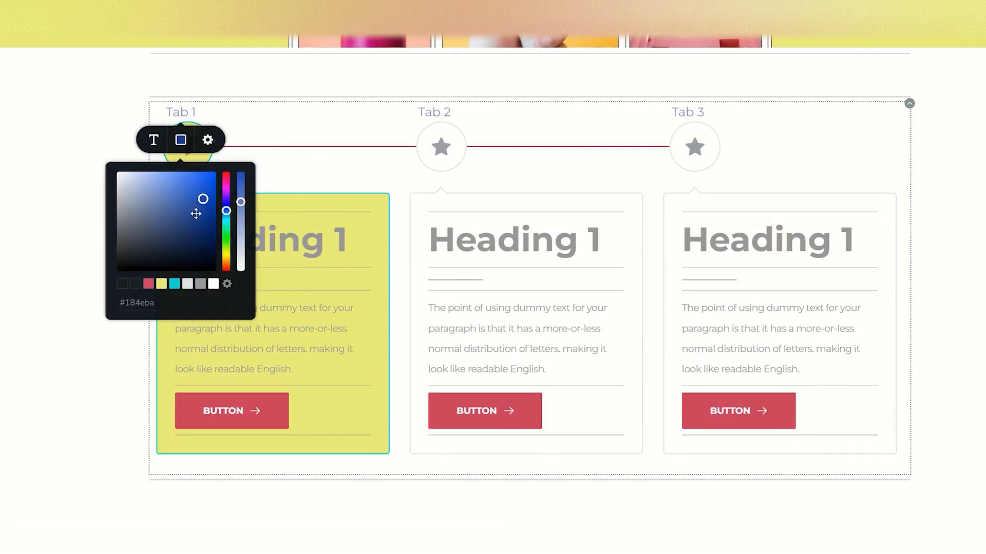
drag(241, 202, 240, 169)
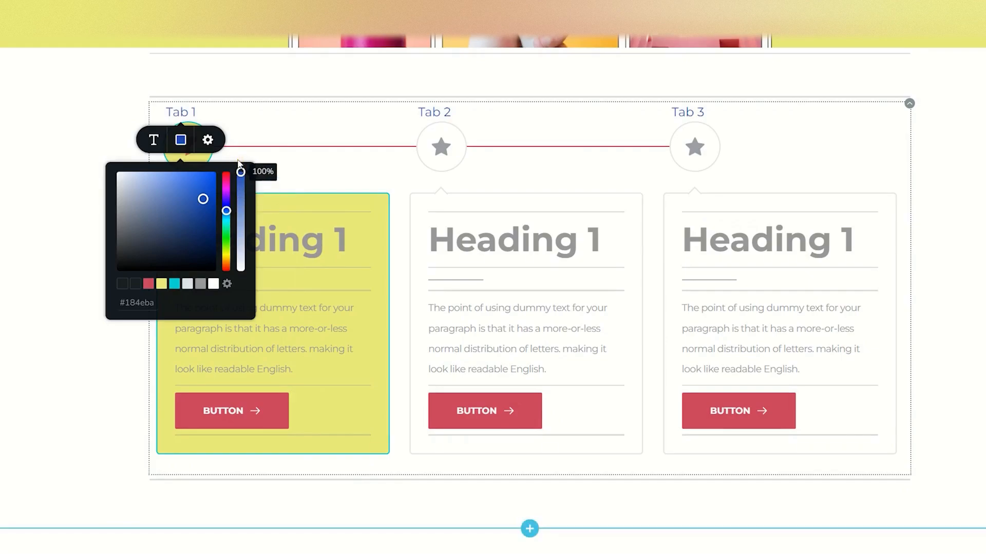
click(343, 182)
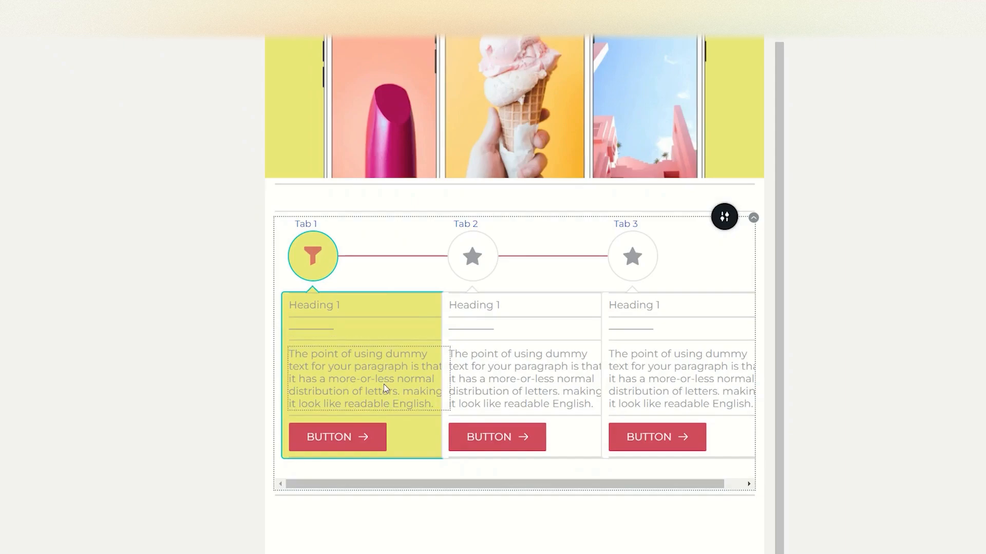
- Open the Tab 1 item's settings in the narrower responsive view
click(323, 254)
click(326, 212)
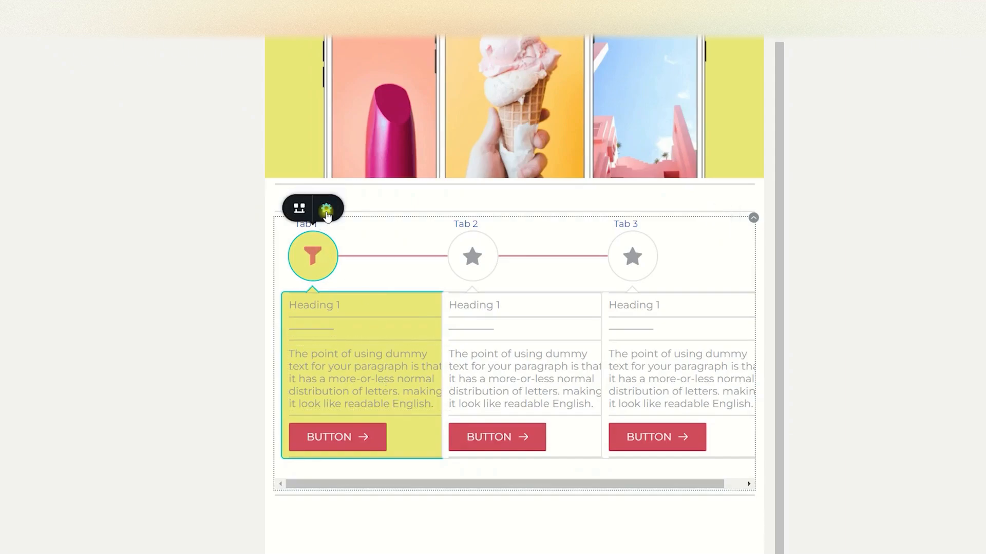